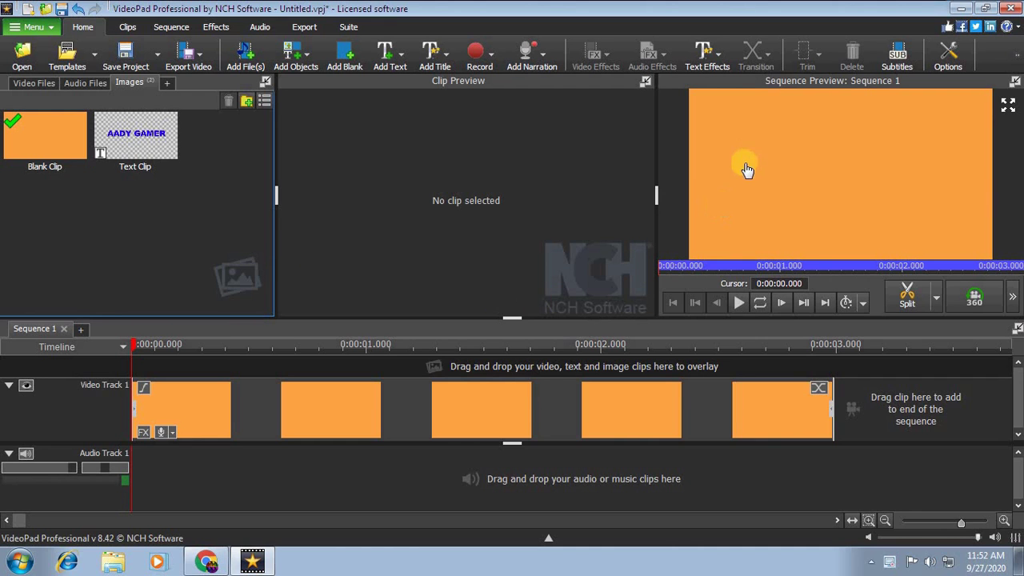
# Overlay the AADY GAMER text clip on a new video track above the orange blank clip, starting at the beginning of the sequence.
pyautogui.click(148, 152)
pyautogui.click(430, 60)
pyautogui.scroll(-3, 504, 366)
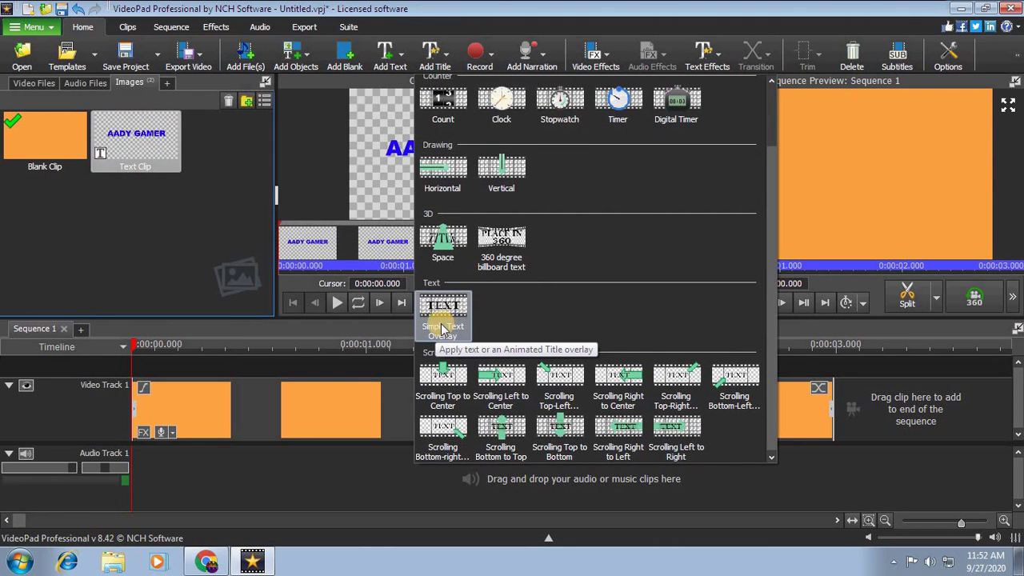
pyautogui.click(151, 201)
pyautogui.click(137, 148)
pyautogui.moveTo(148, 373)
pyautogui.mouseDown()
pyautogui.moveTo(151, 392)
pyautogui.moveTo(137, 360)
pyautogui.moveTo(137, 368)
pyautogui.mouseUp()
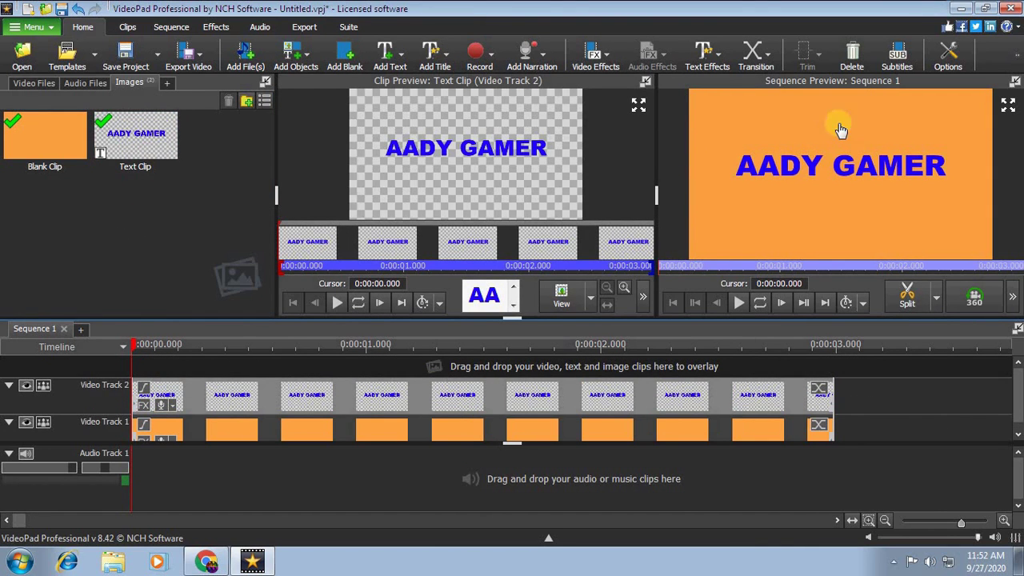
# Add a Scrolling Right to Center title and replace its text with a line of underscores that serves as an underline.
pyautogui.click(447, 63)
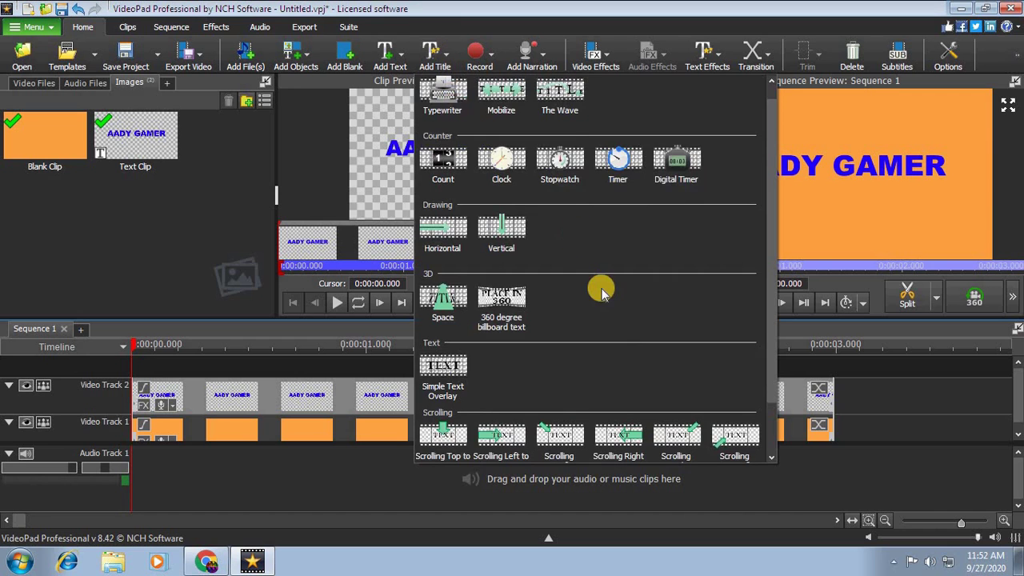
pyautogui.scroll(-2, 600, 289)
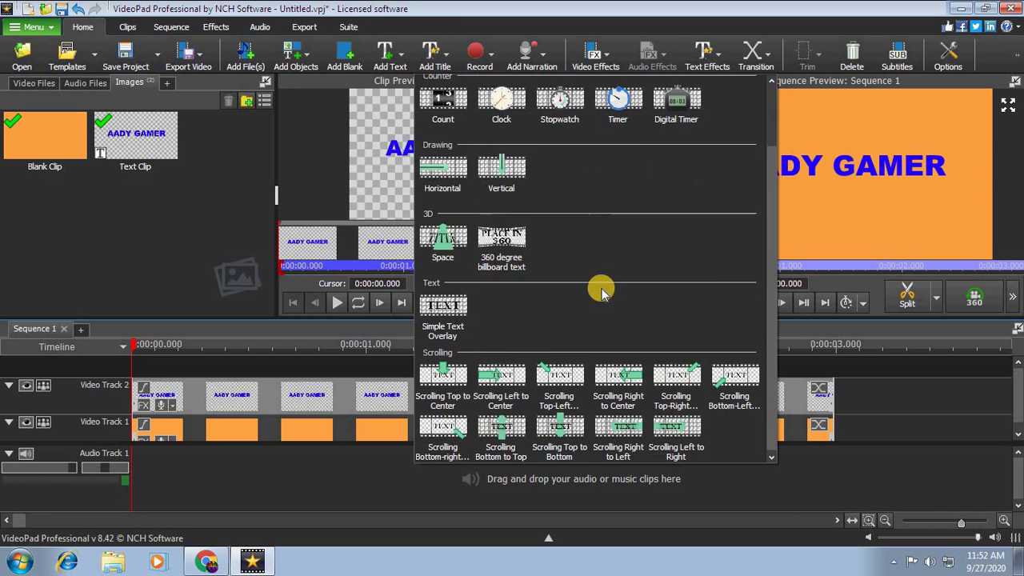
pyautogui.click(616, 384)
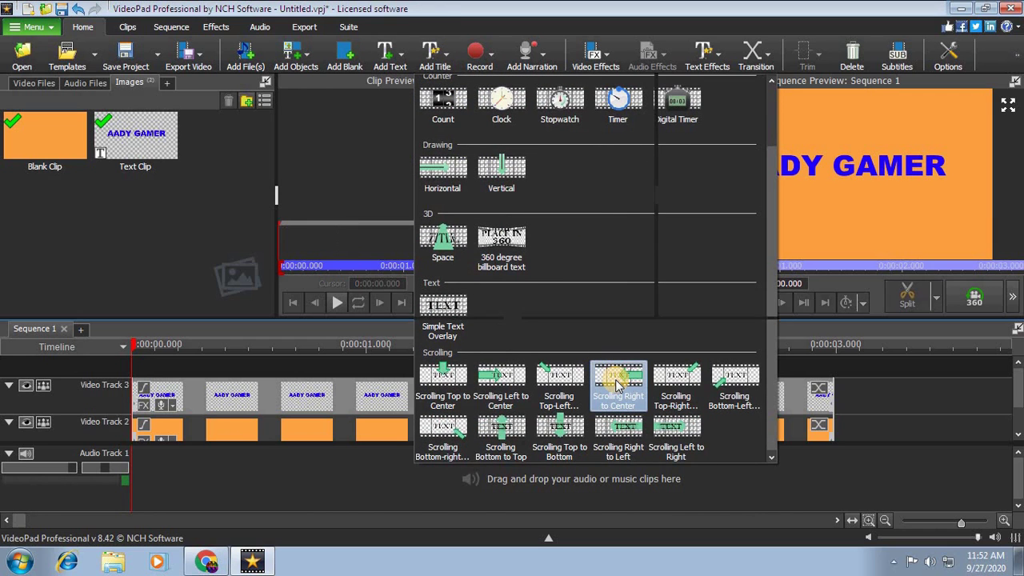
pyautogui.click(487, 298)
pyautogui.hotkey('ctrl', 'a')
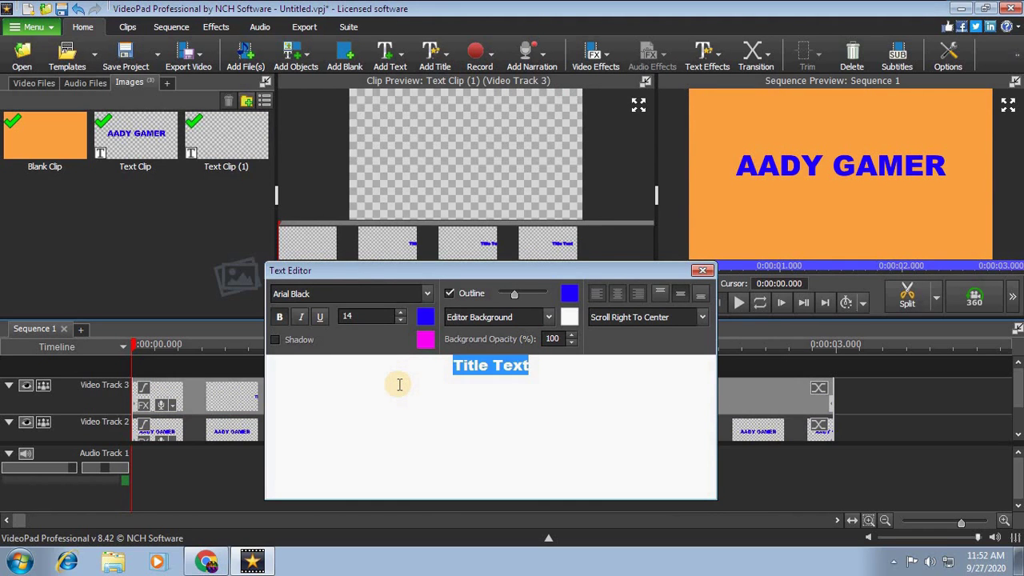
pyautogui.press('Delete')
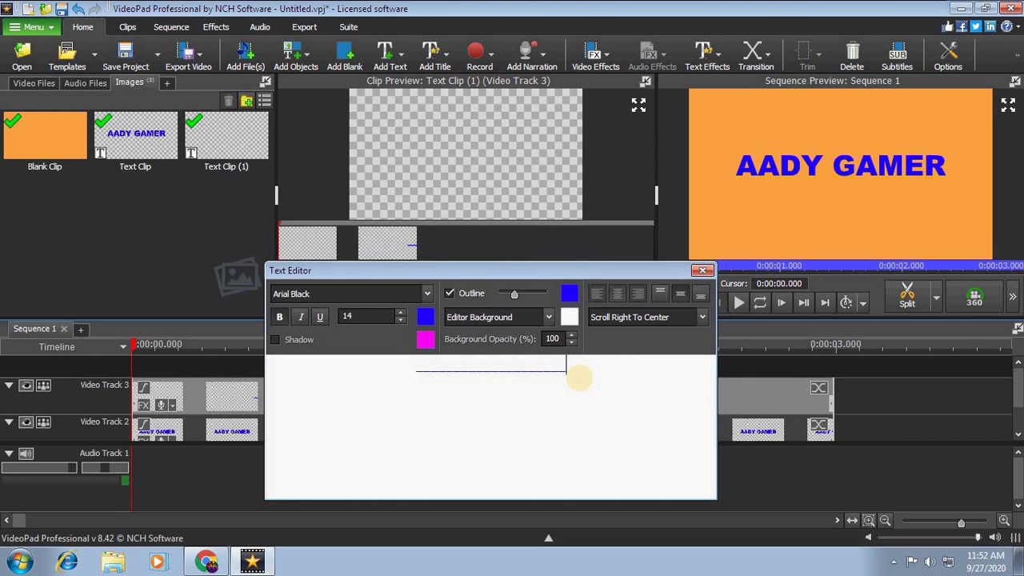
pyautogui.click(703, 271)
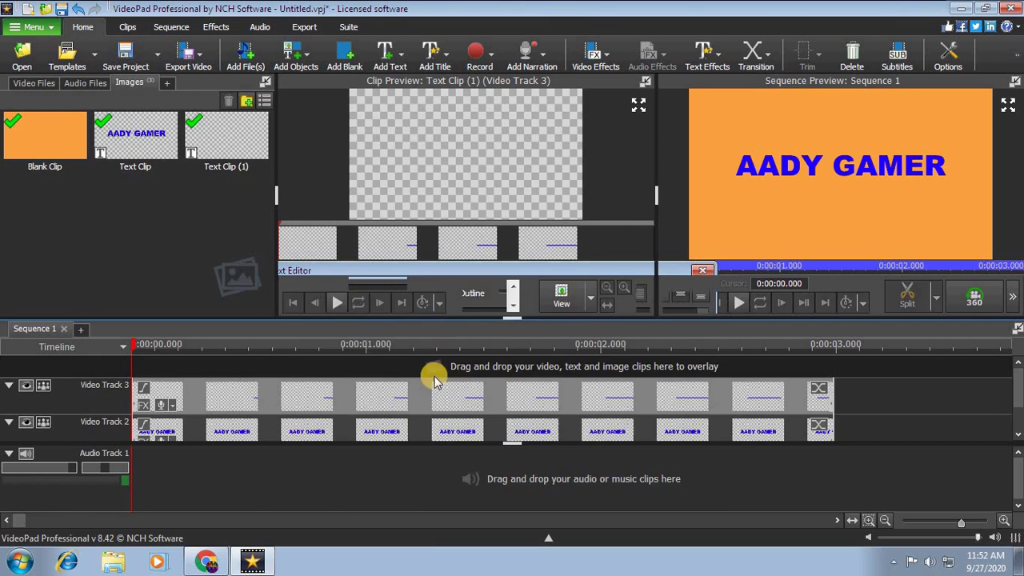
# Lengthen the line of underscores slightly, check its position under AADY GAMER through to the sequence end, and return the playhead to the start.
pyautogui.moveTo(133, 352); pyautogui.dragTo(775, 293)
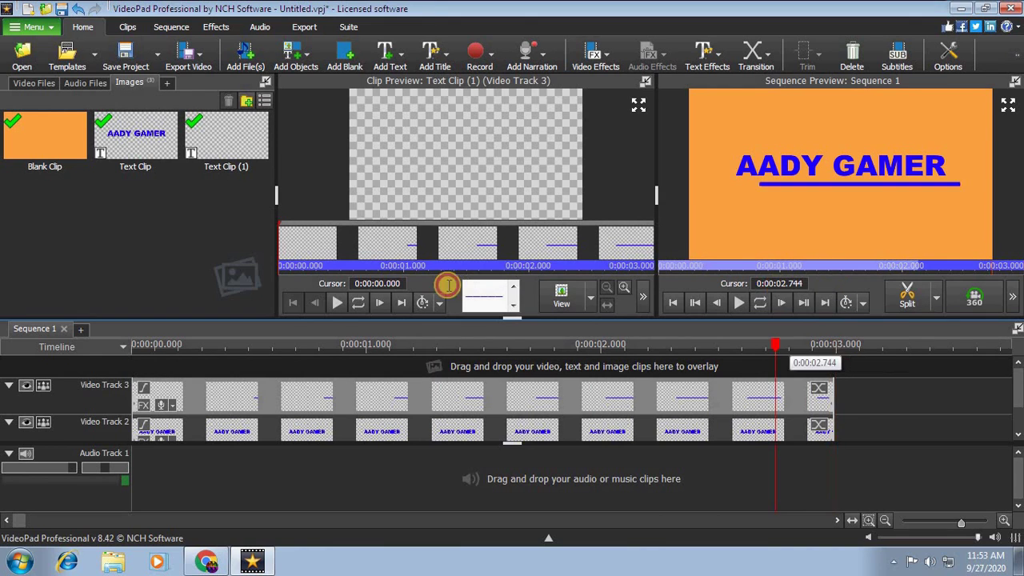
pyautogui.doubleClick(502, 296)
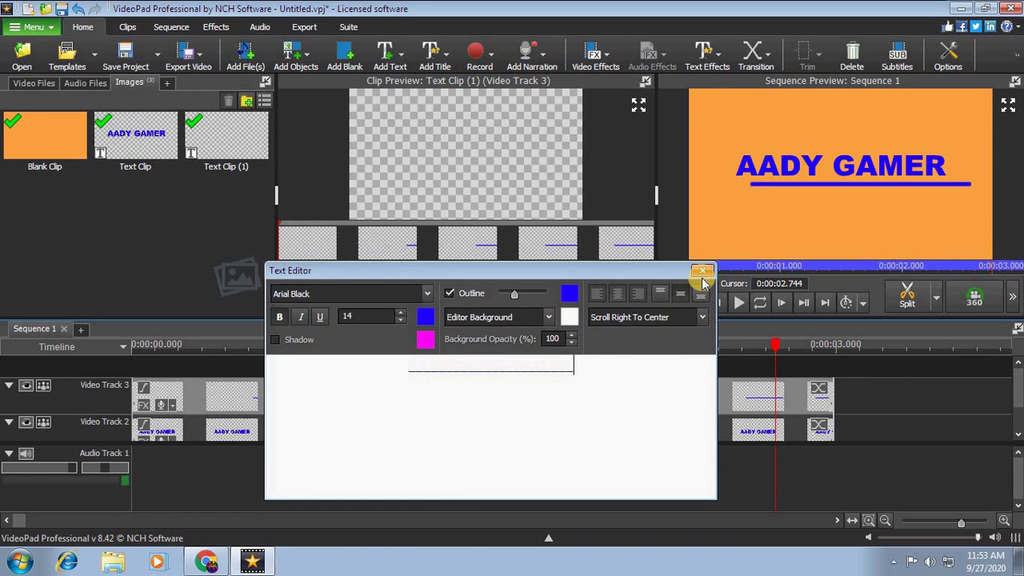
pyautogui.click(702, 270)
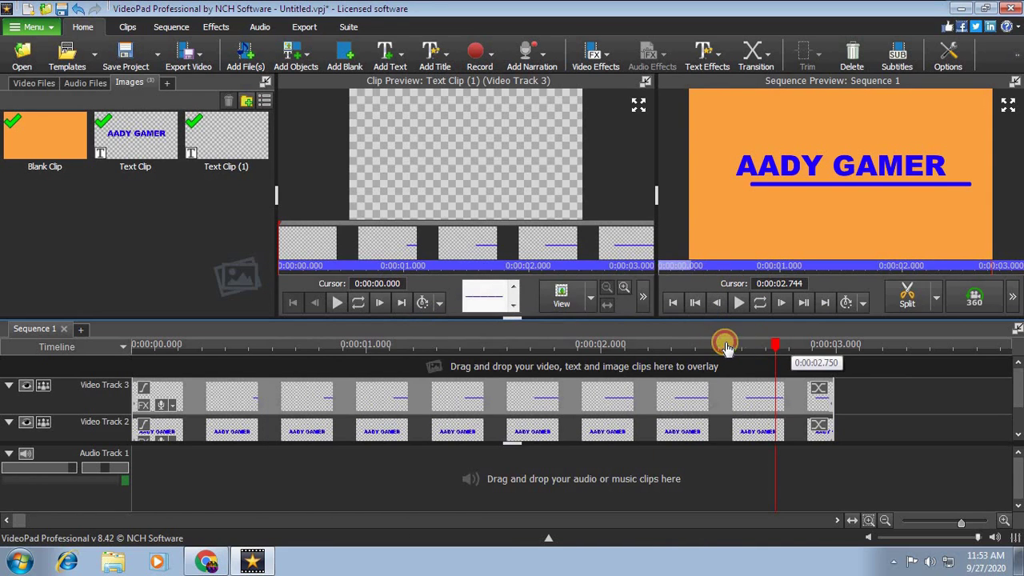
pyautogui.click(825, 401)
pyautogui.moveTo(825, 400)
pyautogui.mouseDown()
pyautogui.moveTo(846, 395)
pyautogui.moveTo(800, 393)
pyautogui.moveTo(828, 394)
pyautogui.moveTo(833, 404)
pyautogui.moveTo(800, 396)
pyautogui.moveTo(836, 407)
pyautogui.mouseUp()
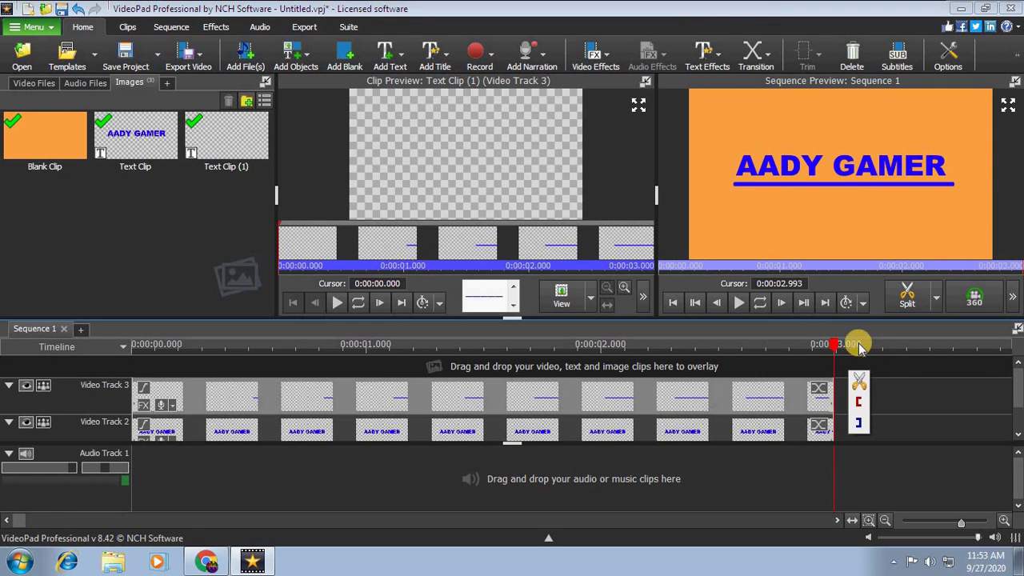
pyautogui.moveTo(816, 346); pyautogui.dragTo(132, 346)
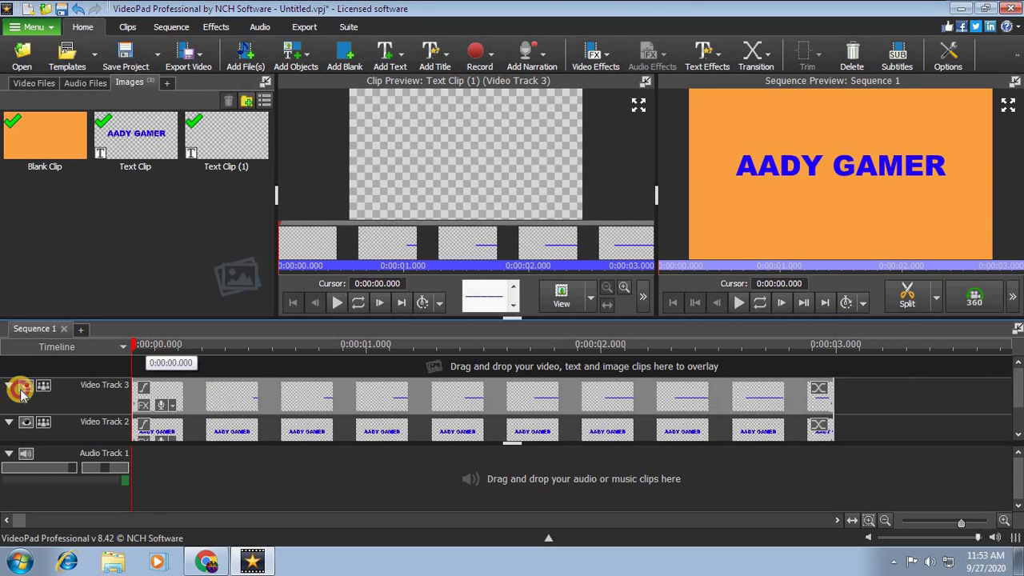
# Add a Scrolling Left to Center title as an overlay at the start of the sequence.
pyautogui.click(429, 55)
pyautogui.scroll(-2, 594, 277)
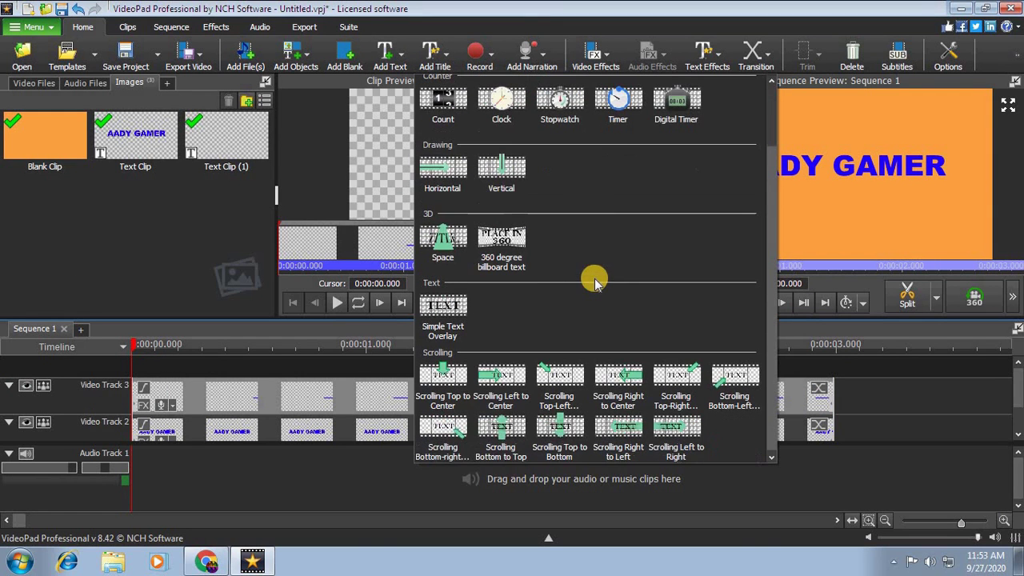
pyautogui.click(504, 388)
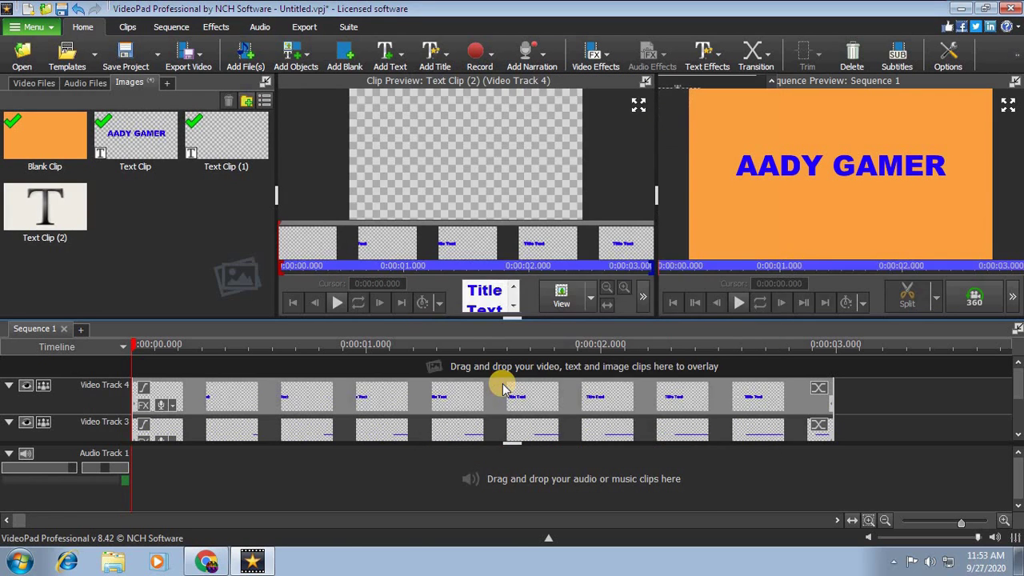
# Replace the placeholder text of the Scrolling Left to Center title with "TUTORIALS AND GAMEPLAYS".
pyautogui.moveTo(555, 393); pyautogui.dragTo(441, 306)
pyautogui.click(448, 296)
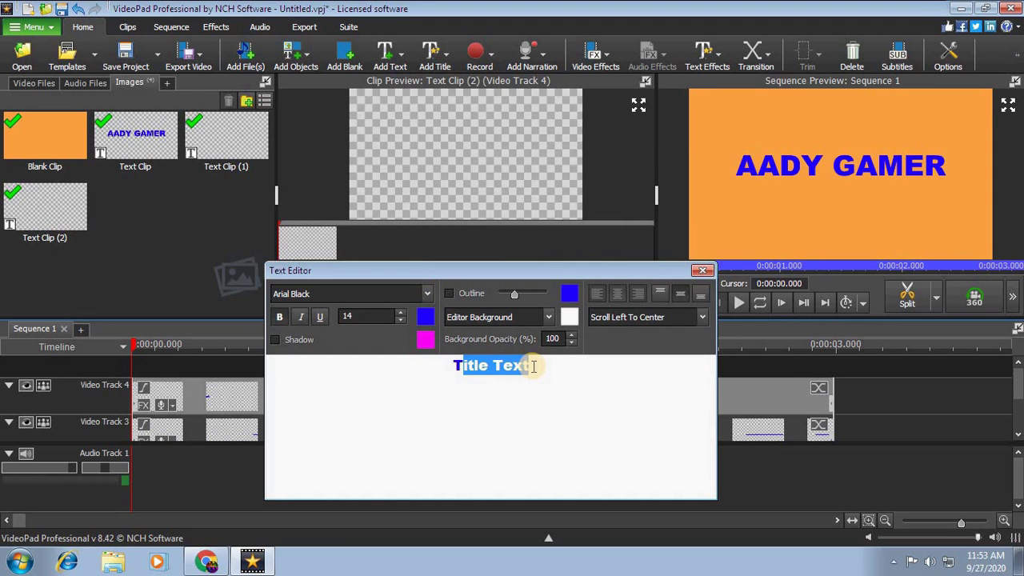
pyautogui.moveTo(533, 367); pyautogui.dragTo(427, 373)
pyautogui.press('Delete')
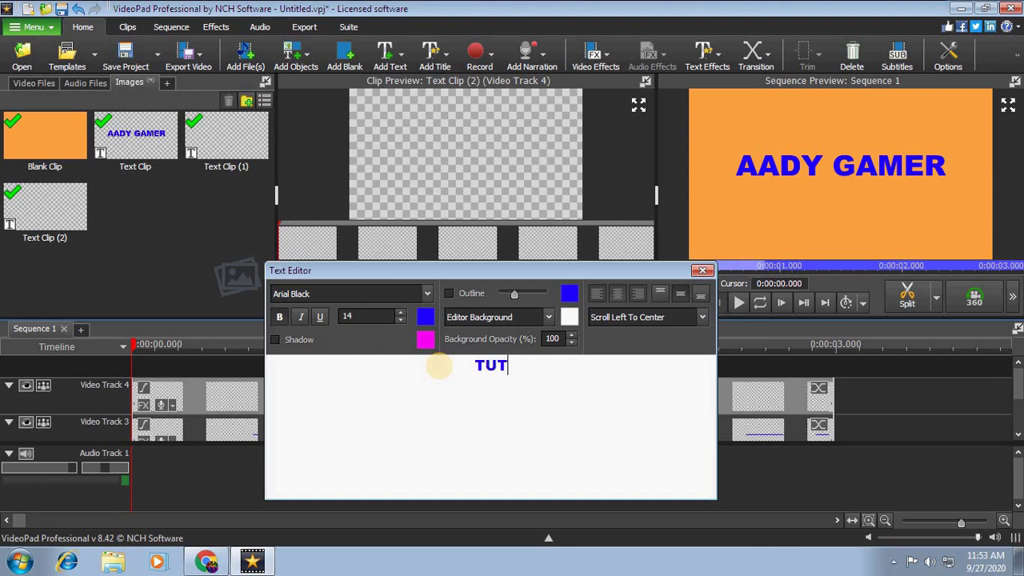
pyautogui.write('TUTORIALS ')
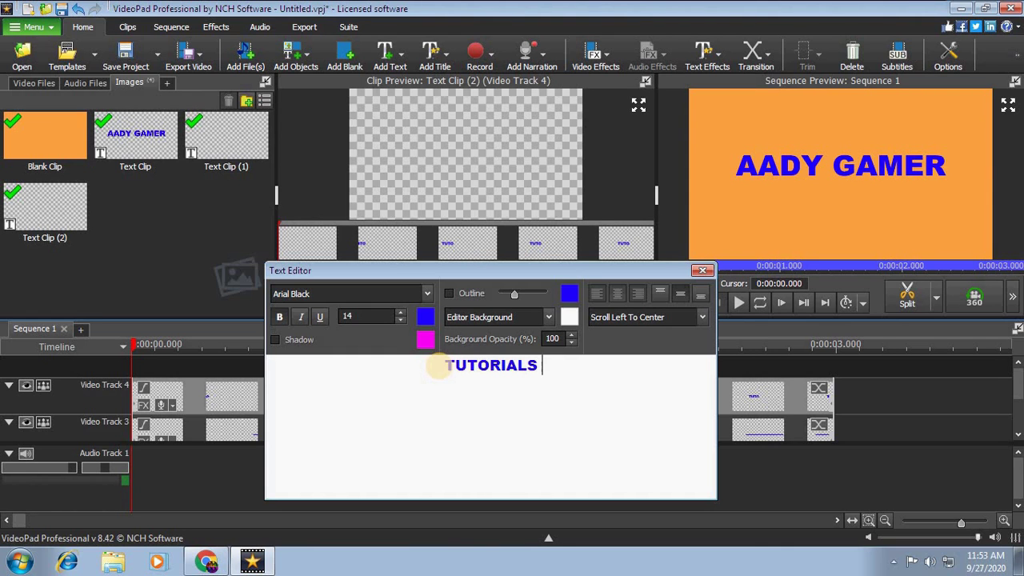
pyautogui.write('AND GAMEPLAYS')
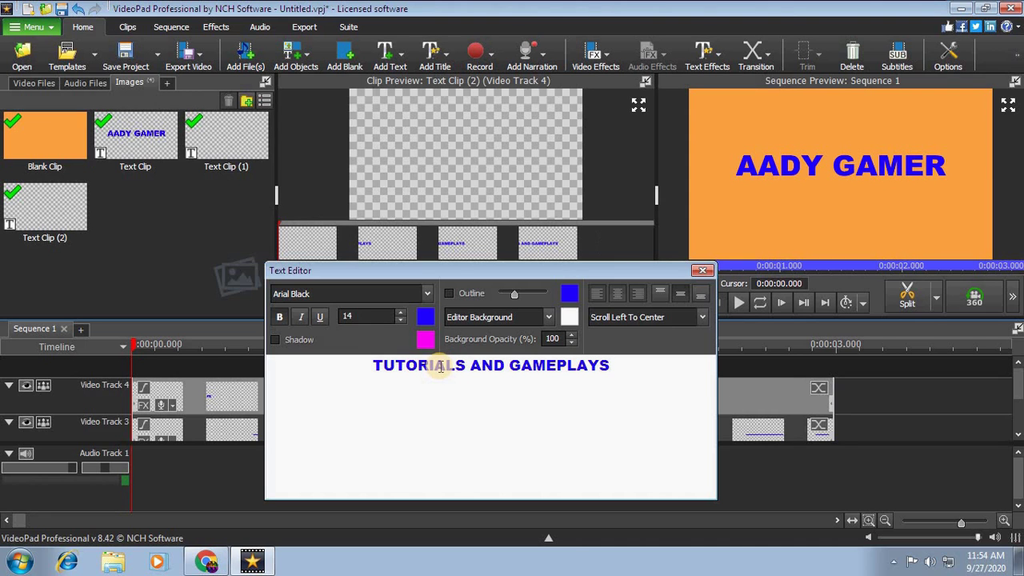
# Set the font size of the whole TUTORIALS AND GAMEPLAYS text to 9 and close the text editor.
pyautogui.hotkey('ctrl', 'a')
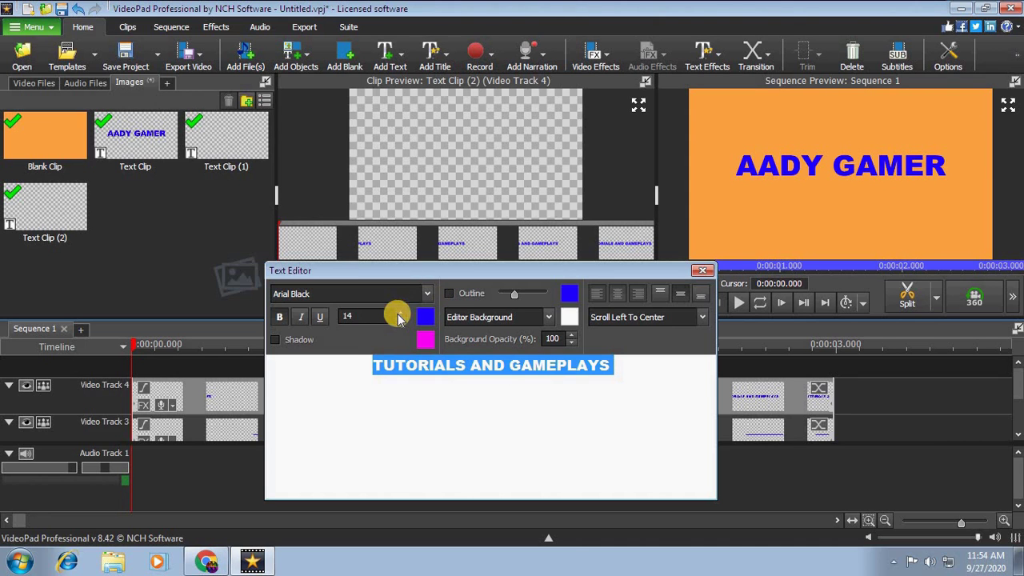
pyautogui.click(374, 317)
pyautogui.press('BackSpace')
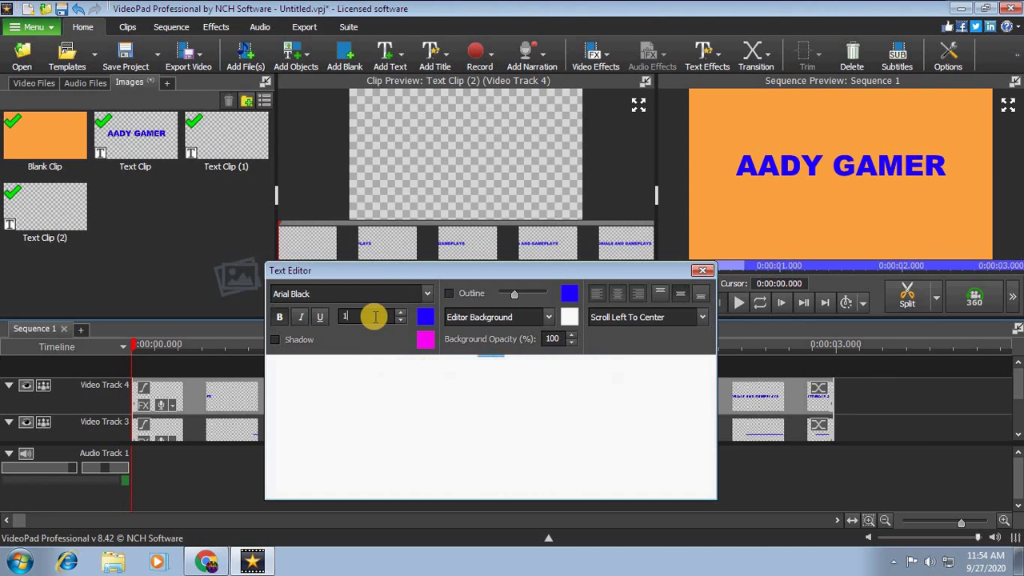
pyautogui.write('3')
pyautogui.press('BackSpace')
pyautogui.write('9')
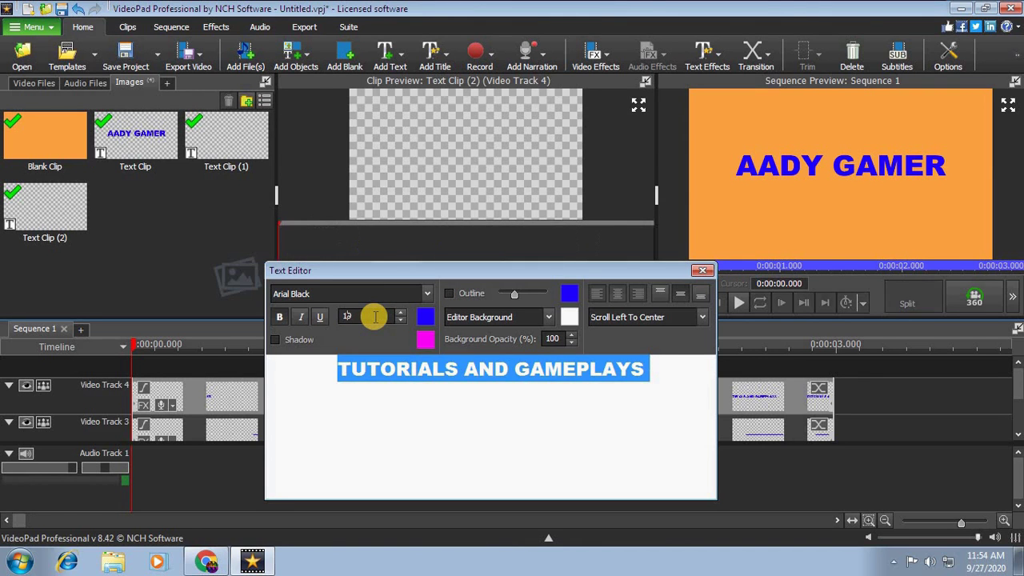
pyautogui.press('BackSpace')
pyautogui.press('BackSpace')
pyautogui.write('9')
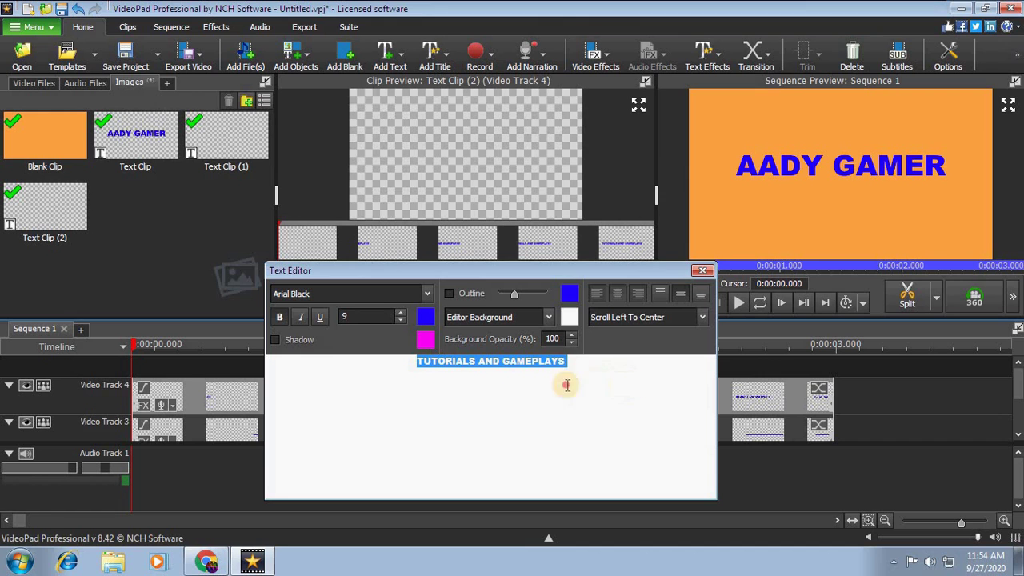
pyautogui.moveTo(477, 382); pyautogui.dragTo(850, 292)
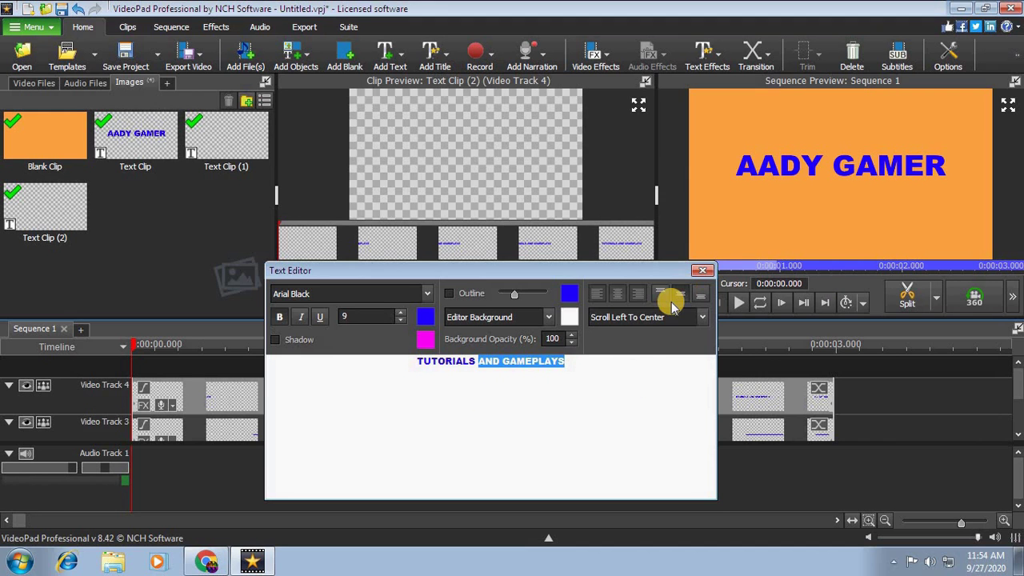
pyautogui.click(704, 271)
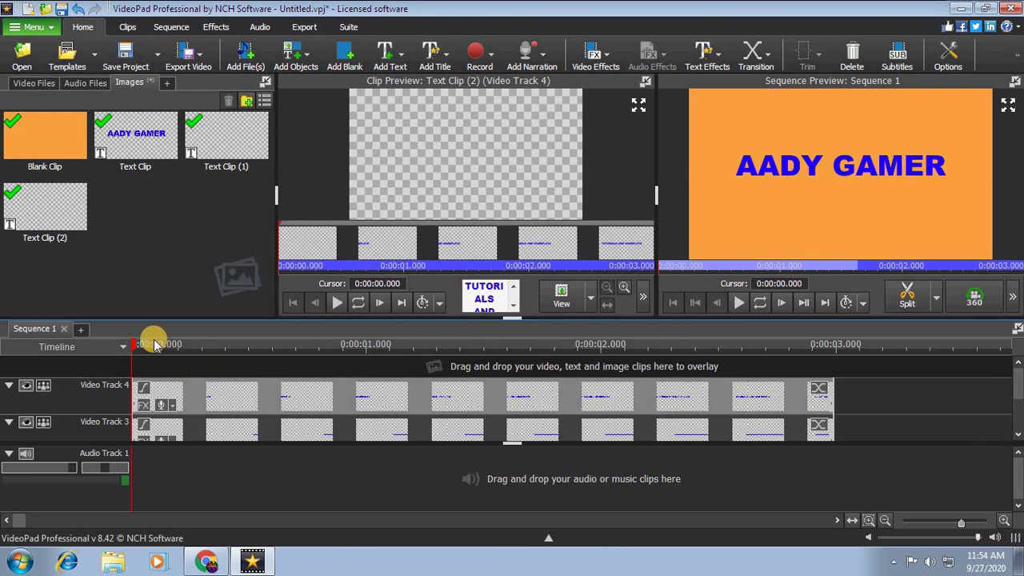
# With the clip preview near its end at about 2.95 s, move the TUTORIALS AND GAMEPLAYS text down below the underline.
pyautogui.moveTo(140, 344); pyautogui.dragTo(481, 352)
pyautogui.moveTo(296, 370); pyautogui.dragTo(731, 327)
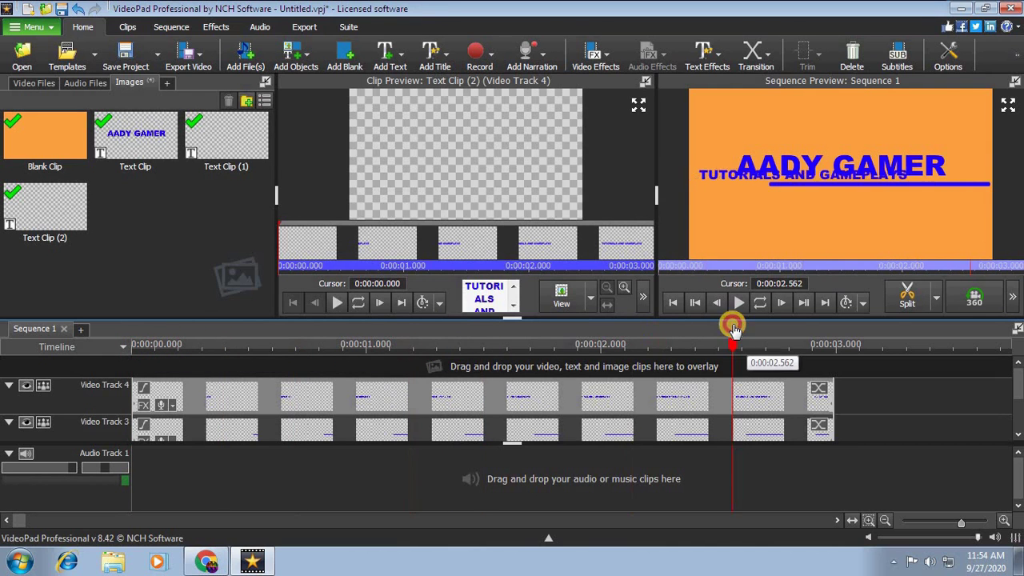
pyautogui.click(798, 311)
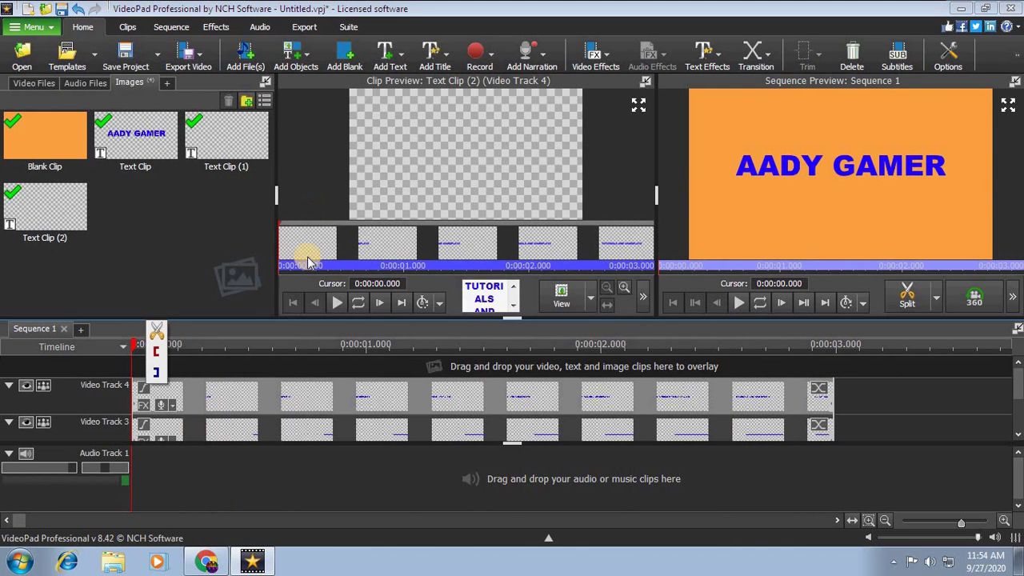
pyautogui.moveTo(314, 262); pyautogui.dragTo(600, 252)
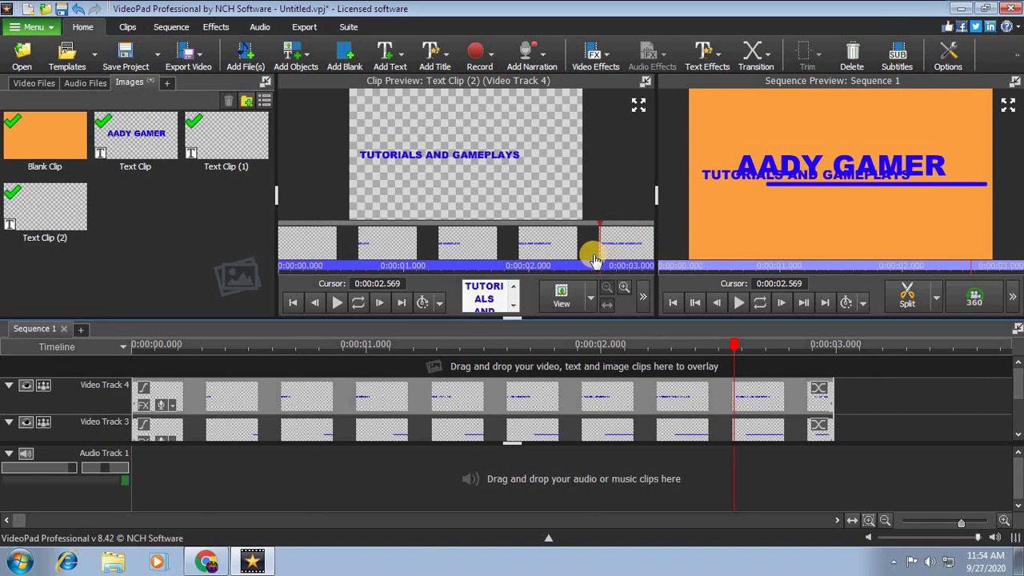
pyautogui.moveTo(602, 260); pyautogui.dragTo(648, 238)
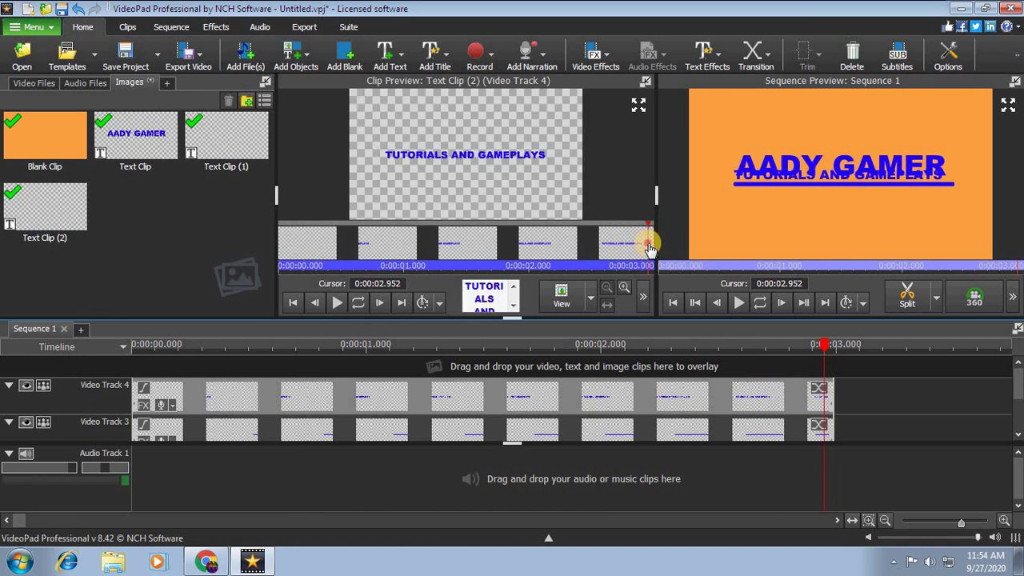
pyautogui.click(488, 155)
pyautogui.moveTo(488, 170); pyautogui.dragTo(492, 180)
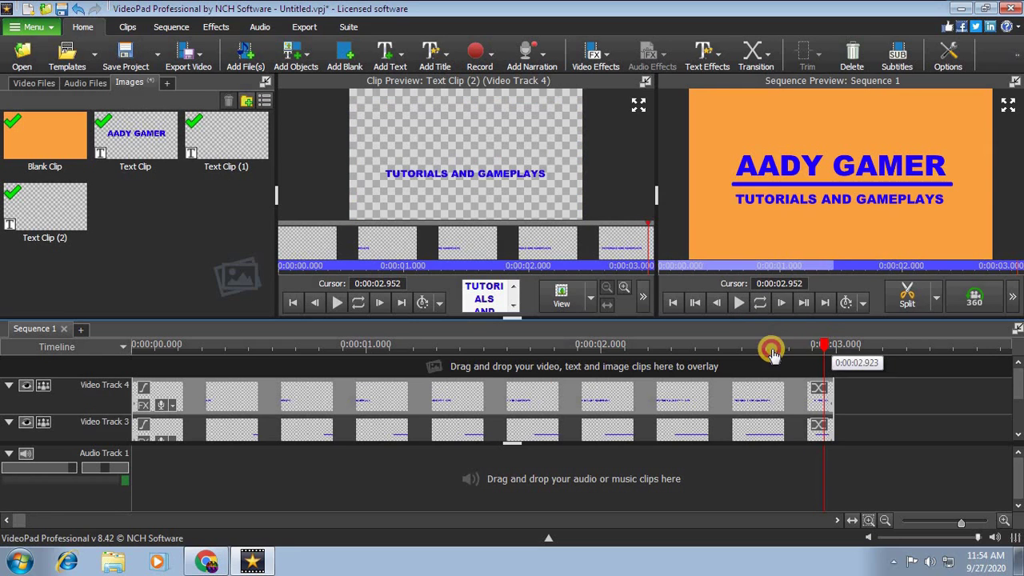
# Rewind the sequence and the TUTORIALS AND GAMEPLAYS clip to the start and play the clip through.
pyautogui.press('Home')
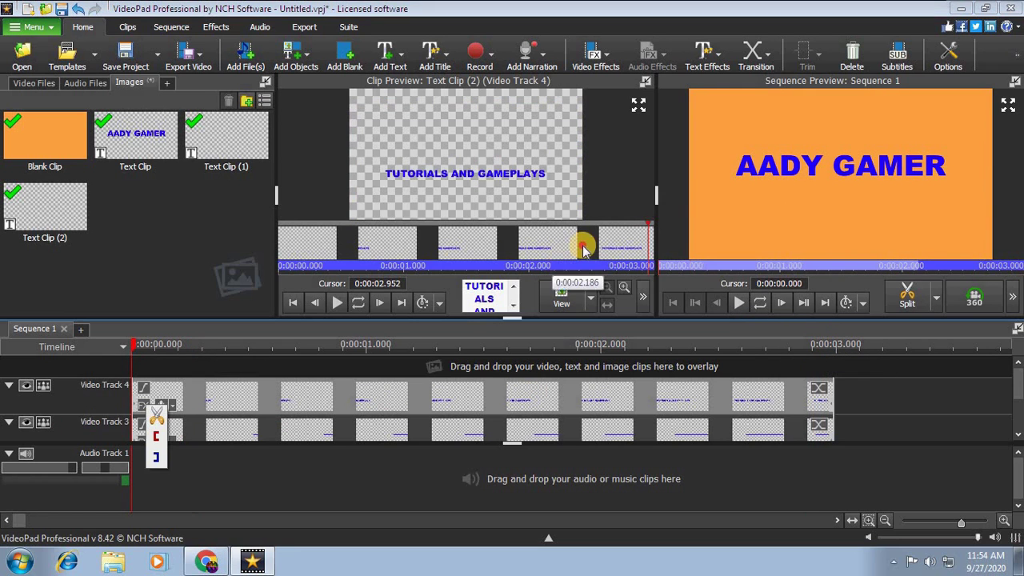
pyautogui.moveTo(284, 265); pyautogui.dragTo(149, 275)
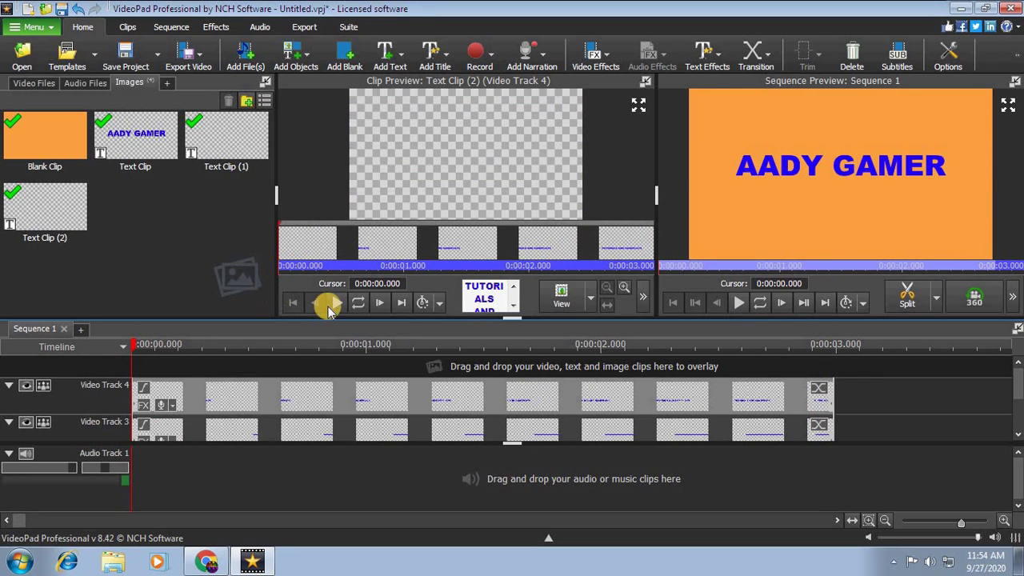
pyautogui.click(330, 305)
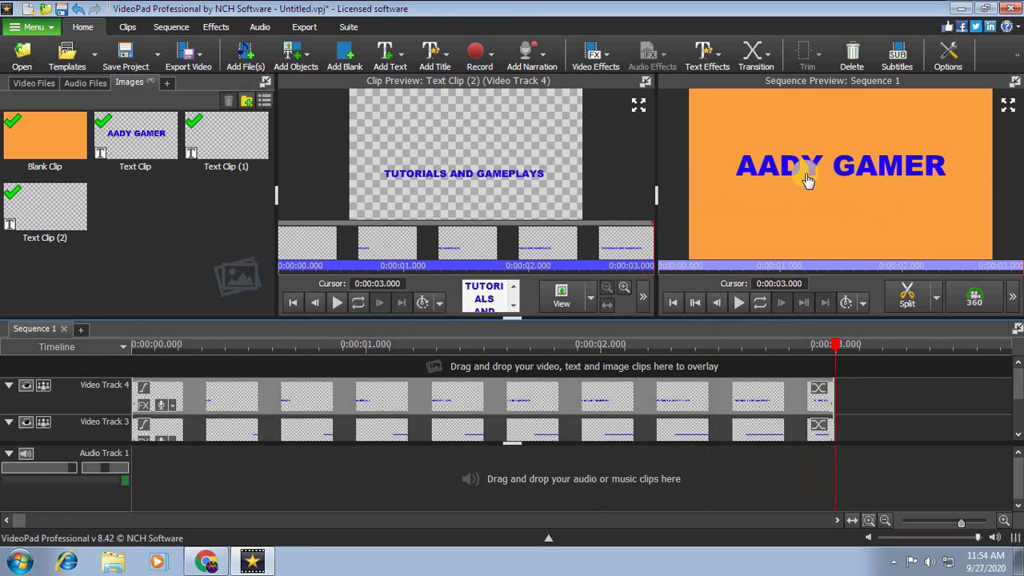
# Export the sequence as an .avi video file at 1366 x 768 with the Stretch widescreen fit and close the export queue.
pyautogui.click(304, 29)
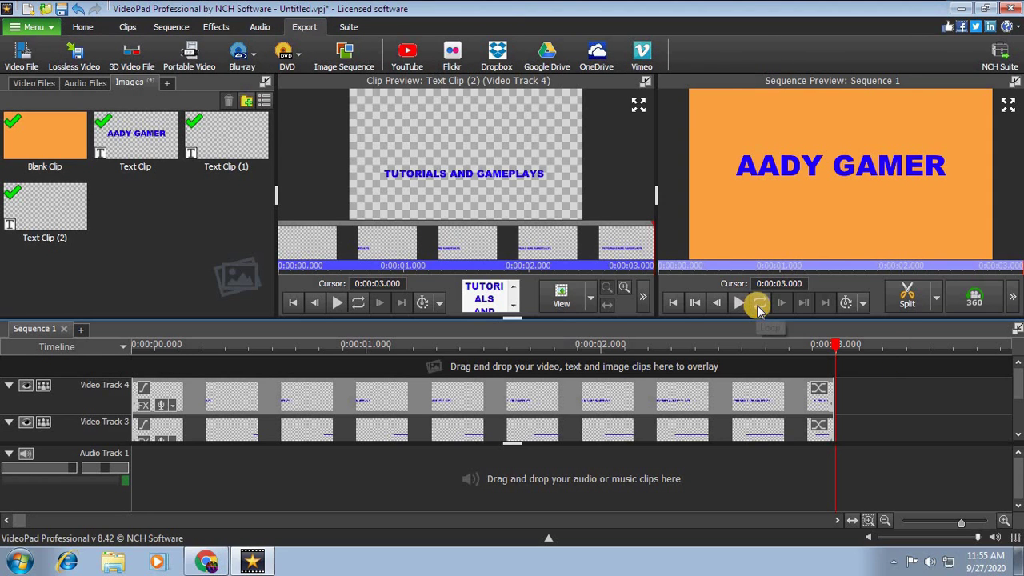
pyautogui.click(22, 65)
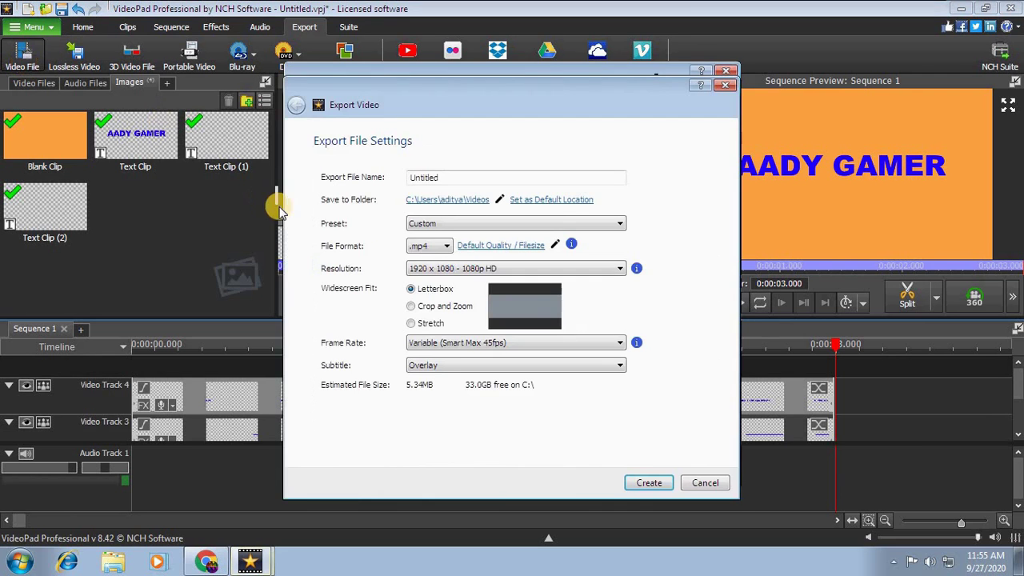
pyautogui.click(429, 248)
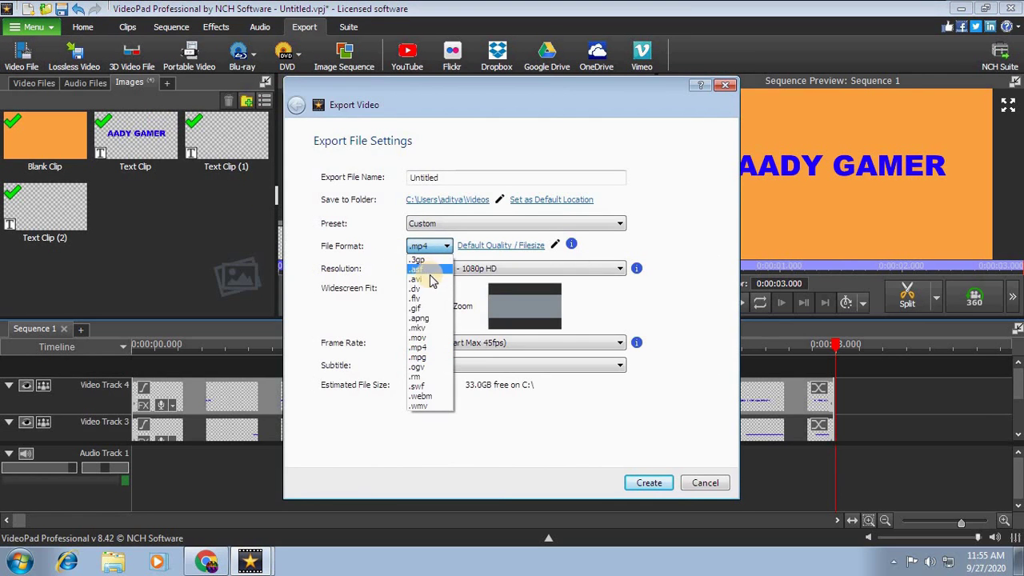
pyautogui.click(436, 276)
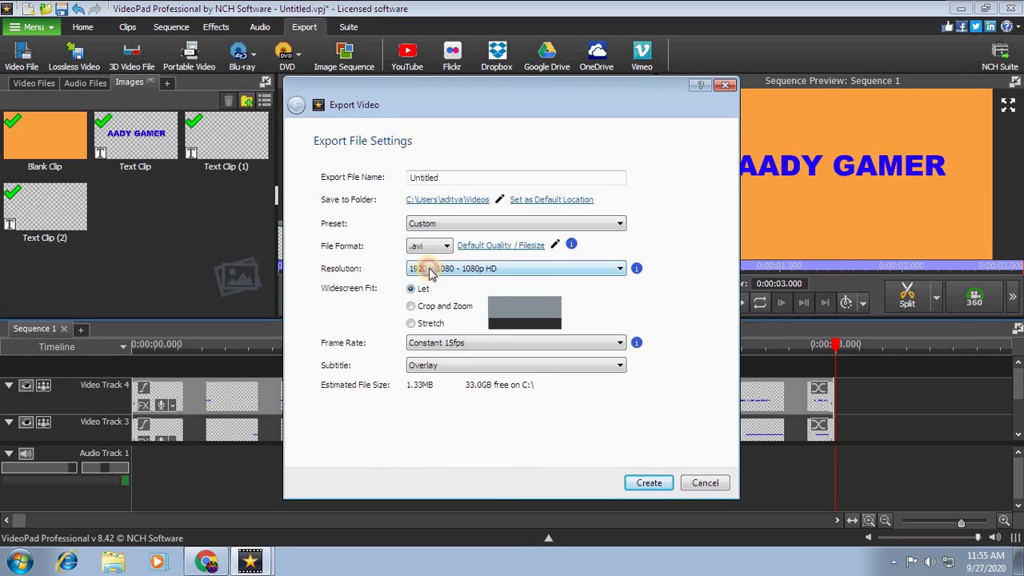
pyautogui.click(429, 268)
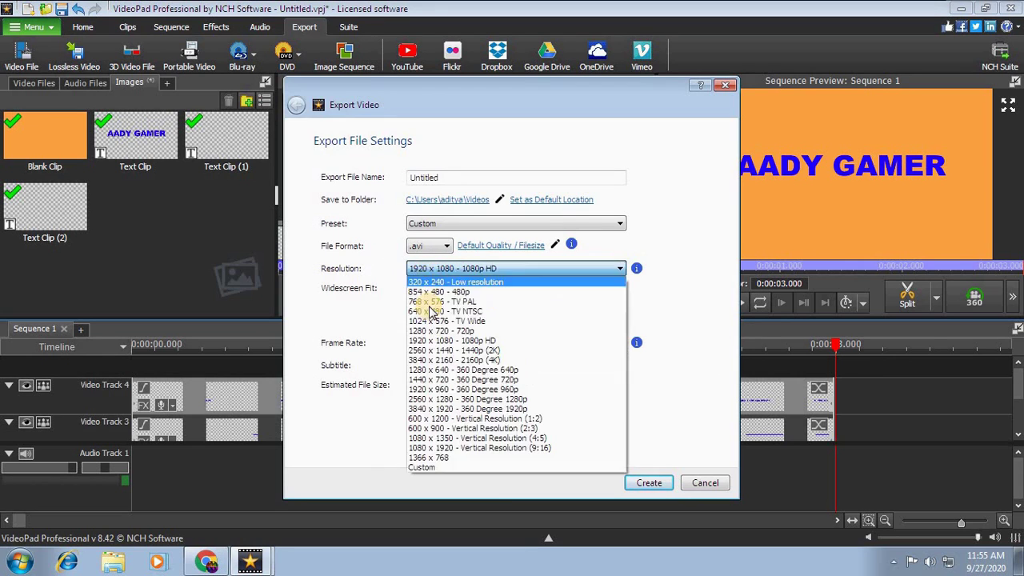
pyautogui.click(428, 458)
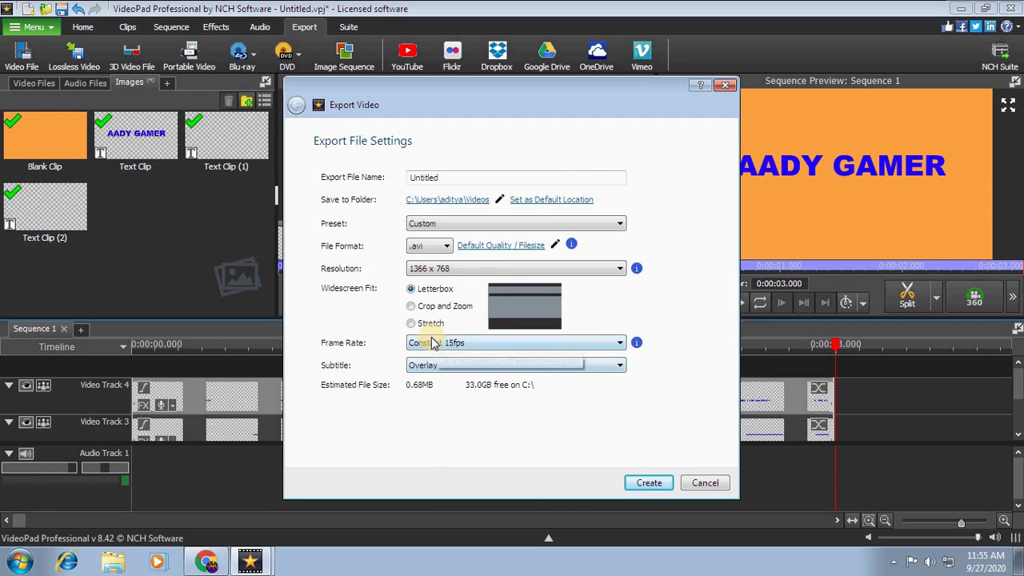
pyautogui.click(428, 324)
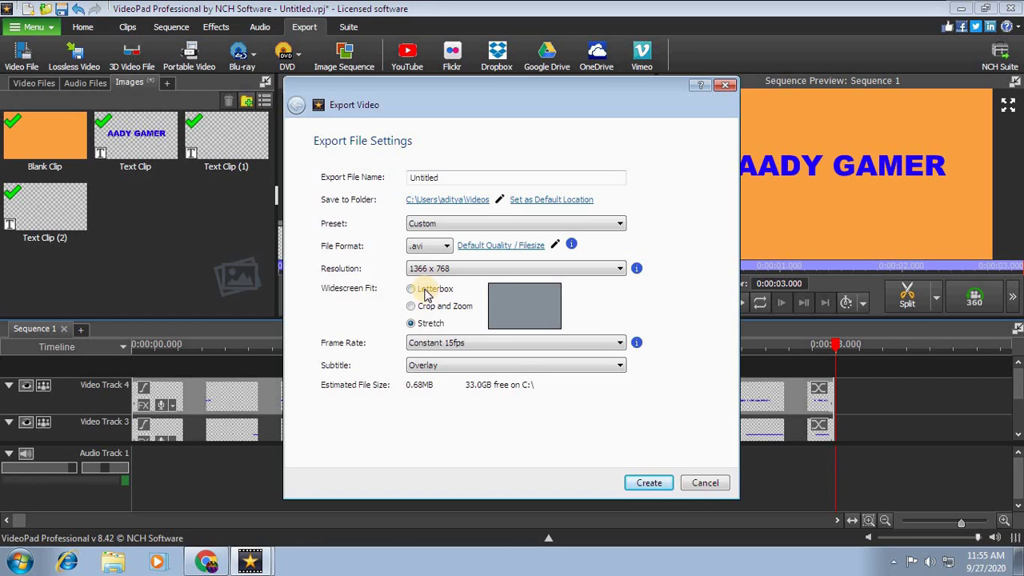
pyautogui.click(639, 485)
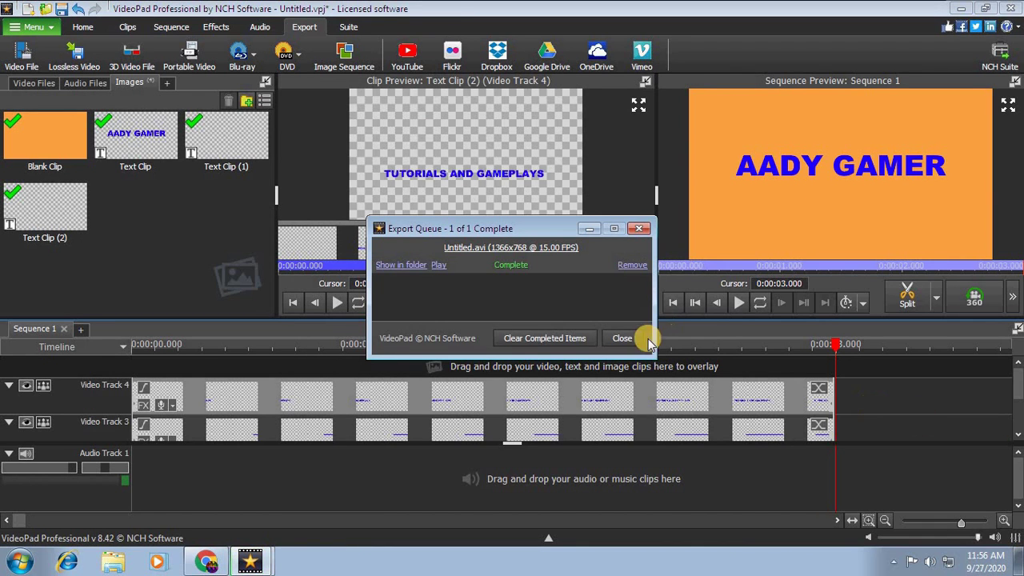
pyautogui.click(625, 338)
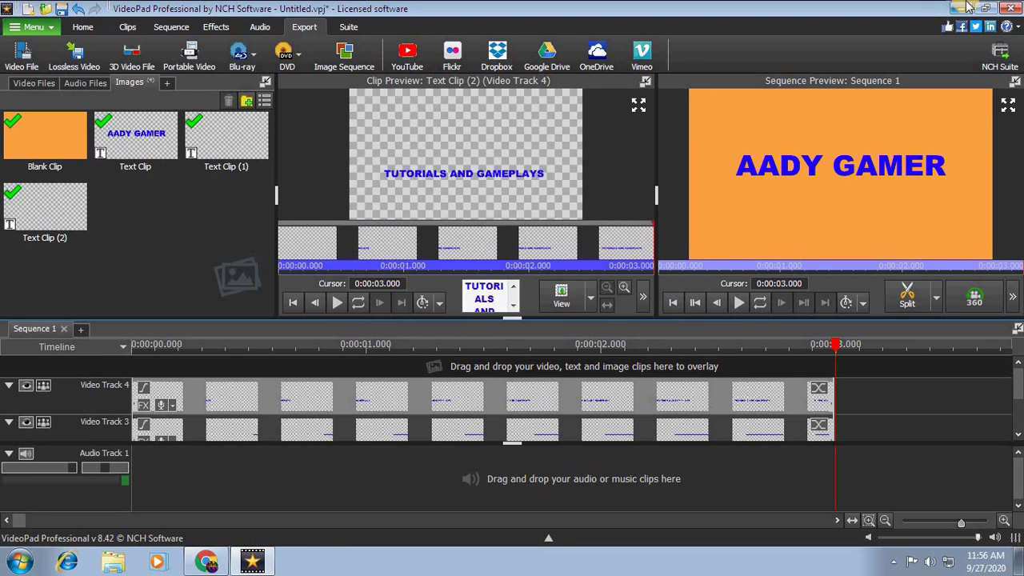
# Exit VideoPad, discarding the project changes, and open the Videos library in Windows Explorer.
pyautogui.click(1007, 8)
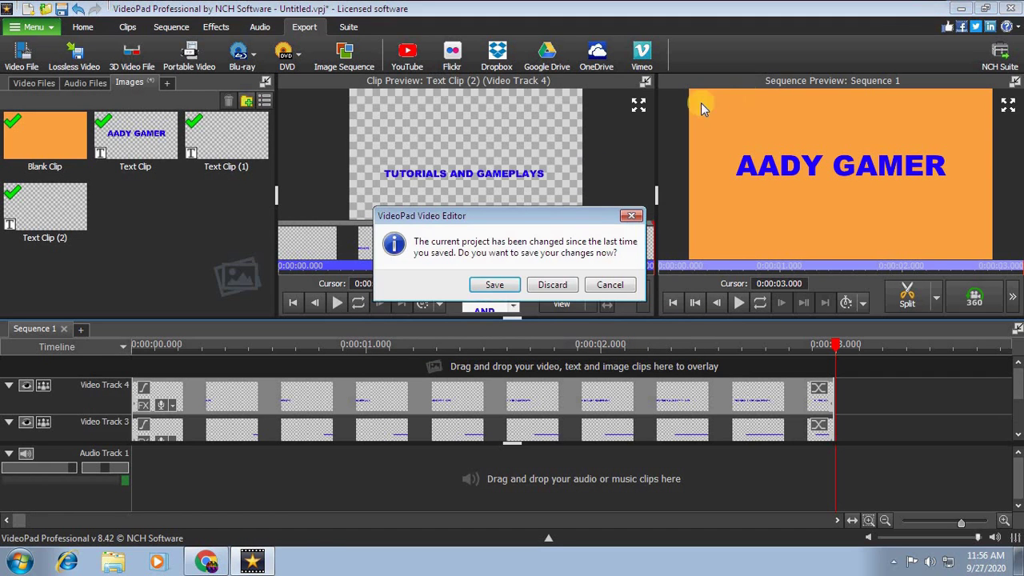
pyautogui.click(550, 287)
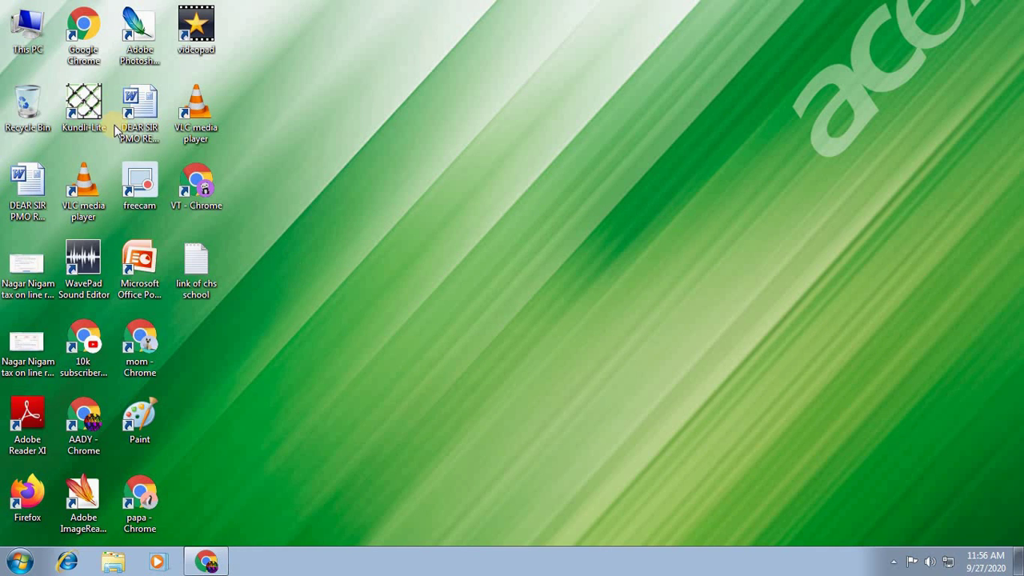
pyautogui.doubleClick(18, 30)
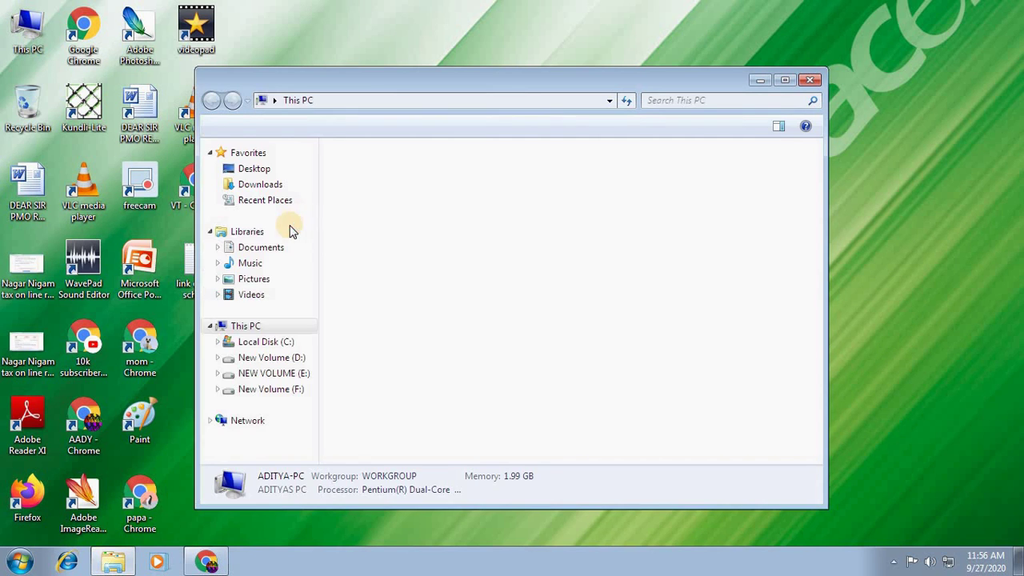
pyautogui.click(262, 296)
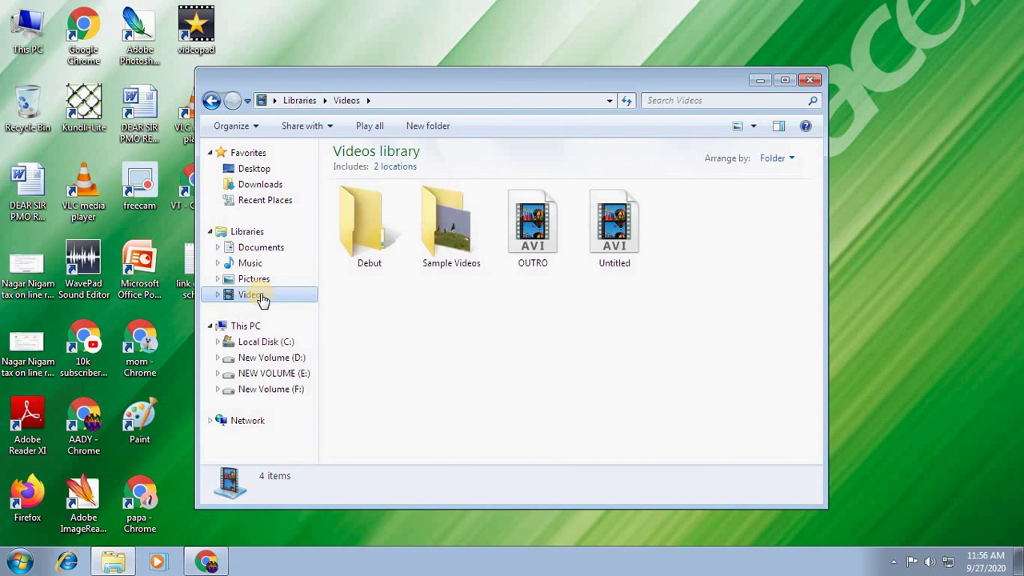
# Move the OUTRO video to the Recycle Bin and the Untitled video to the desktop, closing the folder window.
pyautogui.click(533, 228)
pyautogui.moveTo(48, 136); pyautogui.dragTo(37, 126)
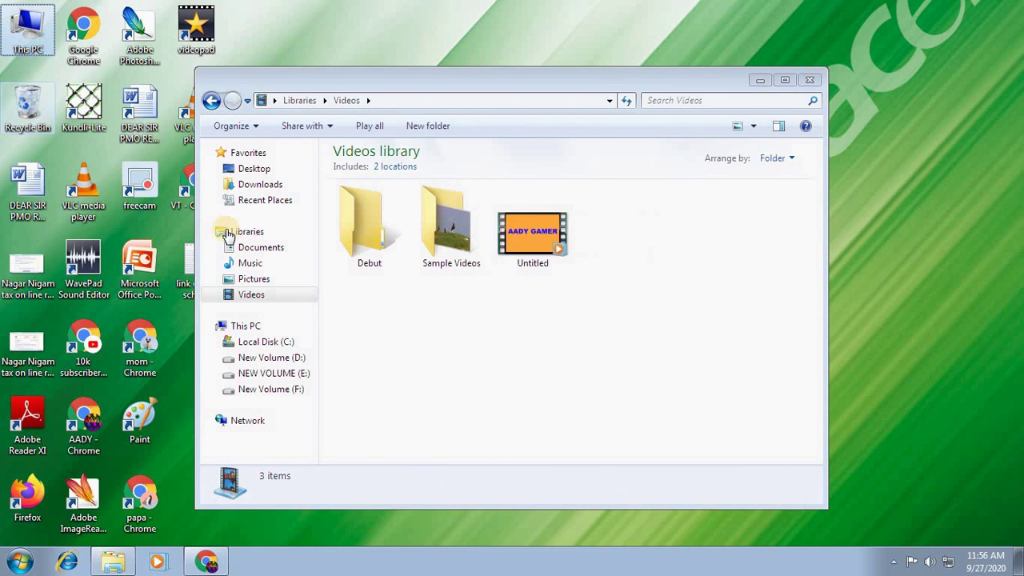
pyautogui.click(590, 459)
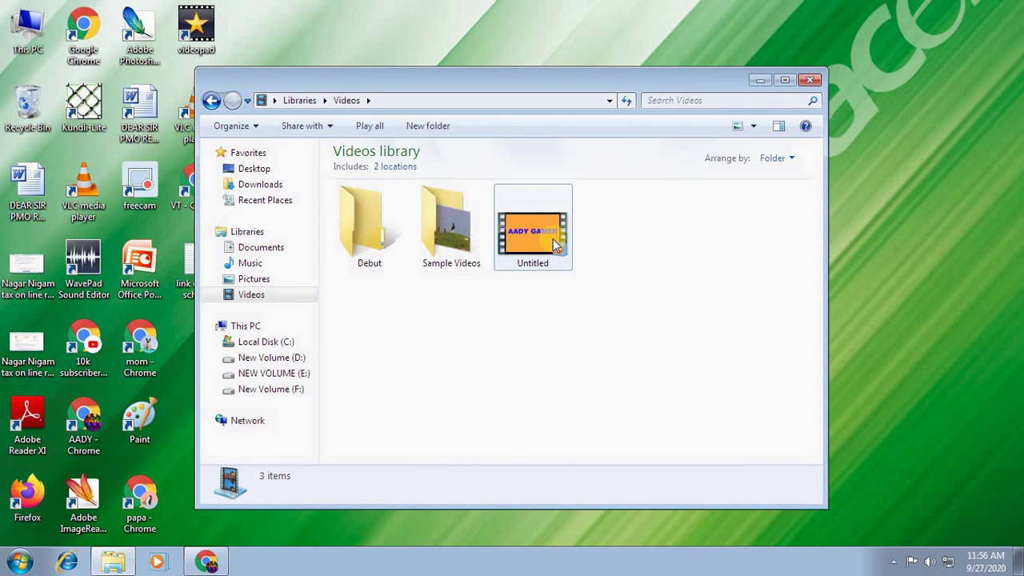
pyautogui.moveTo(552, 238); pyautogui.dragTo(918, 359)
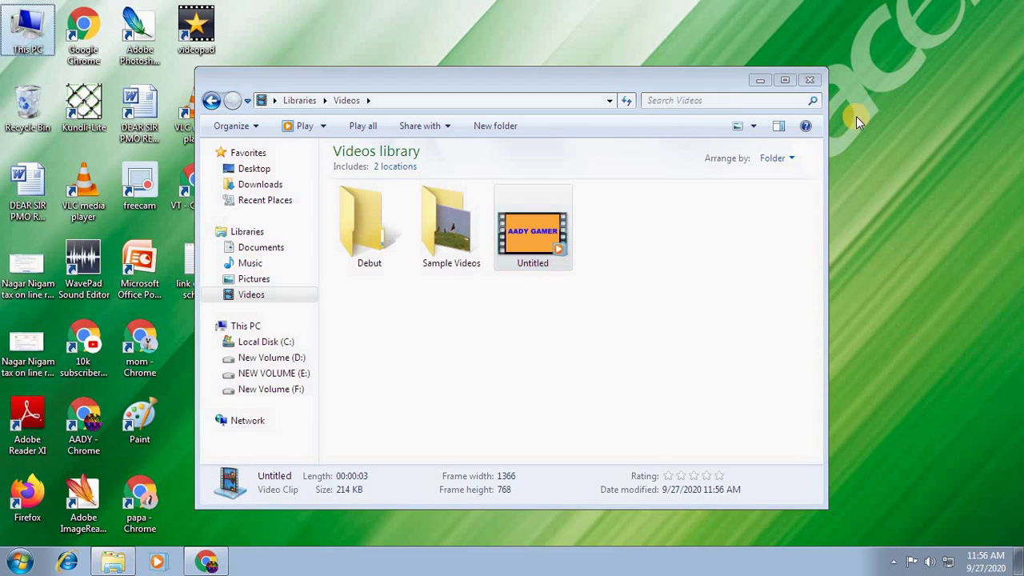
pyautogui.click(811, 81)
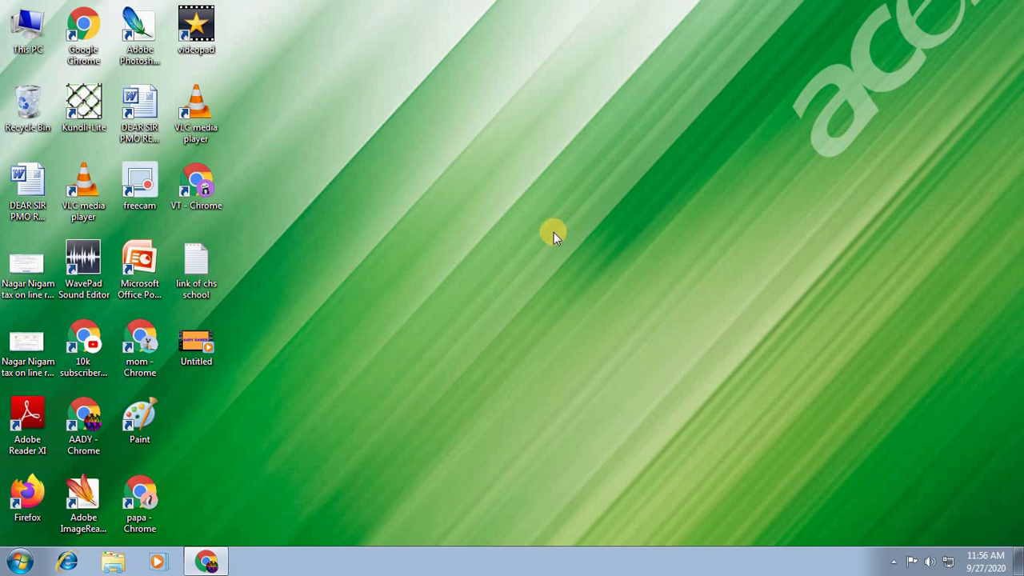
# Play the exported Untitled video from the desktop in Windows Media Player and close the player.
pyautogui.click(200, 351)
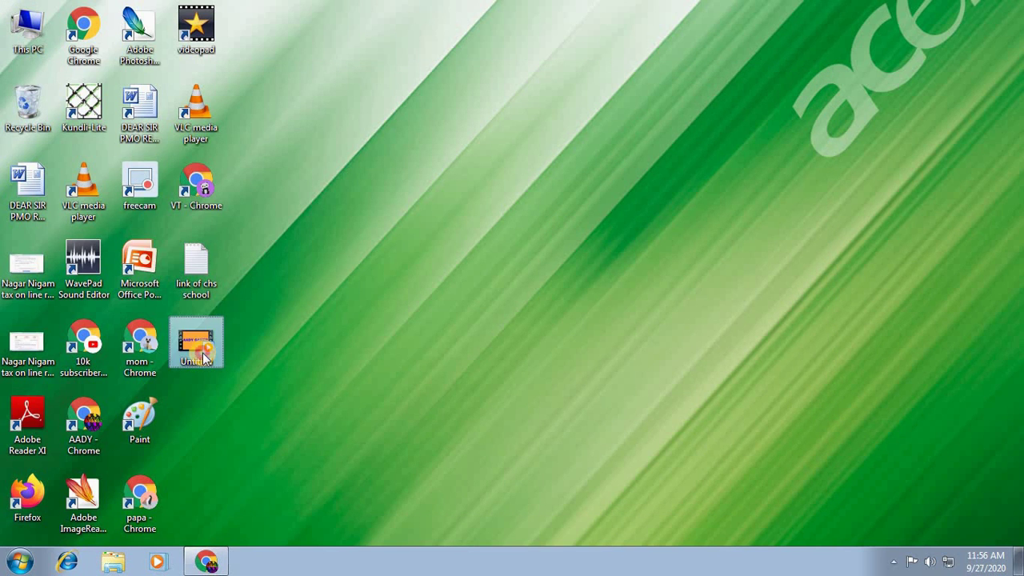
pyautogui.click(303, 345)
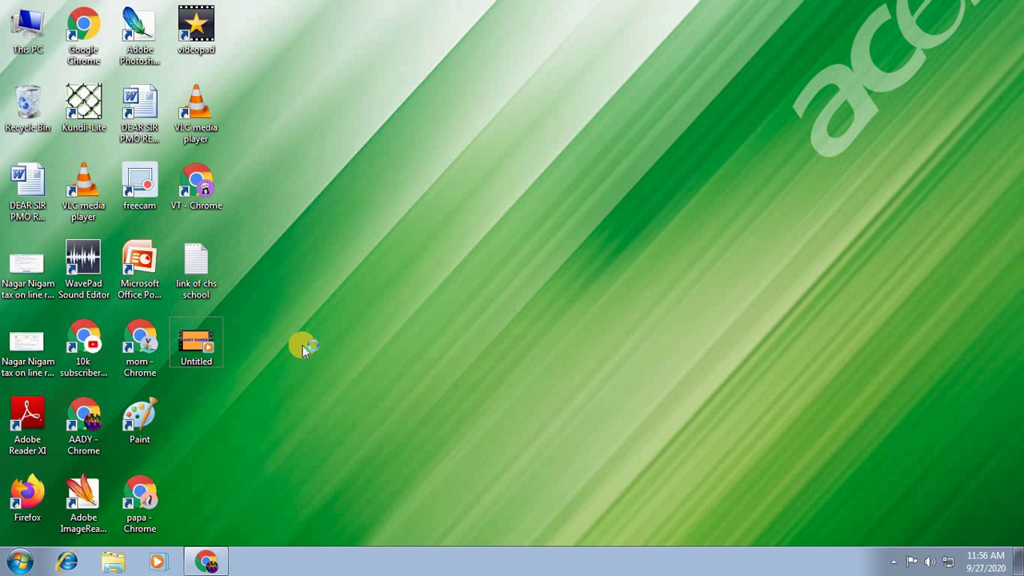
pyautogui.rightClick(303, 345)
pyautogui.moveTo(396, 136)
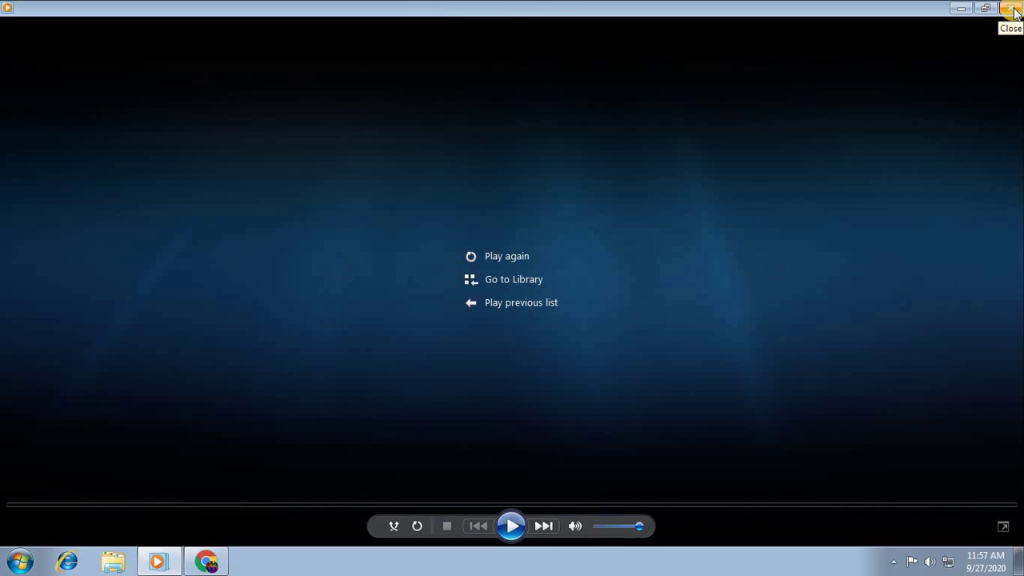
pyautogui.click(1013, 9)
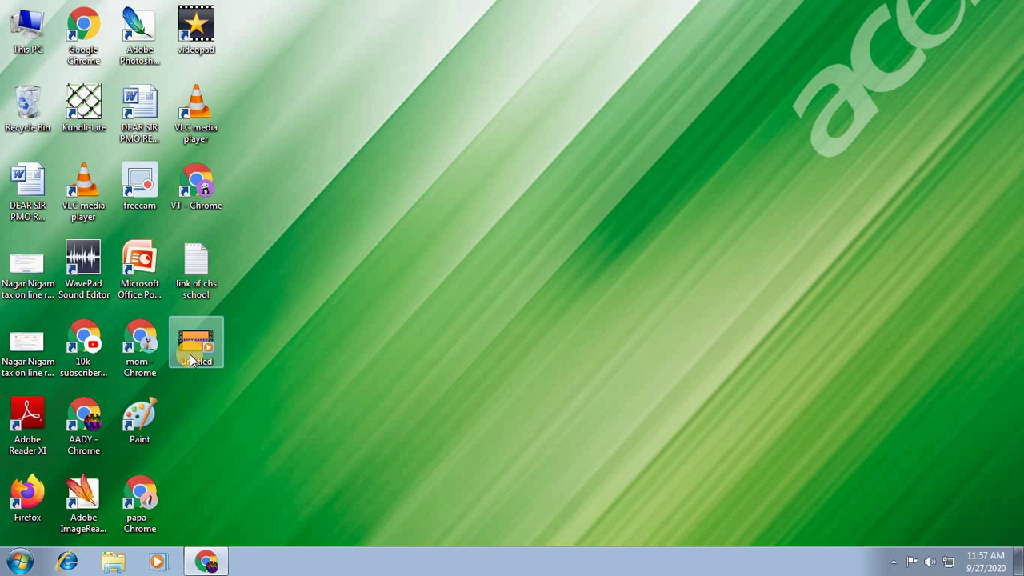
# Open the desktop's Untitled video in VideoPad, maximize the window and place Untitled.avi at the start of Video Track 1.
pyautogui.moveTo(189, 354); pyautogui.dragTo(196, 17)
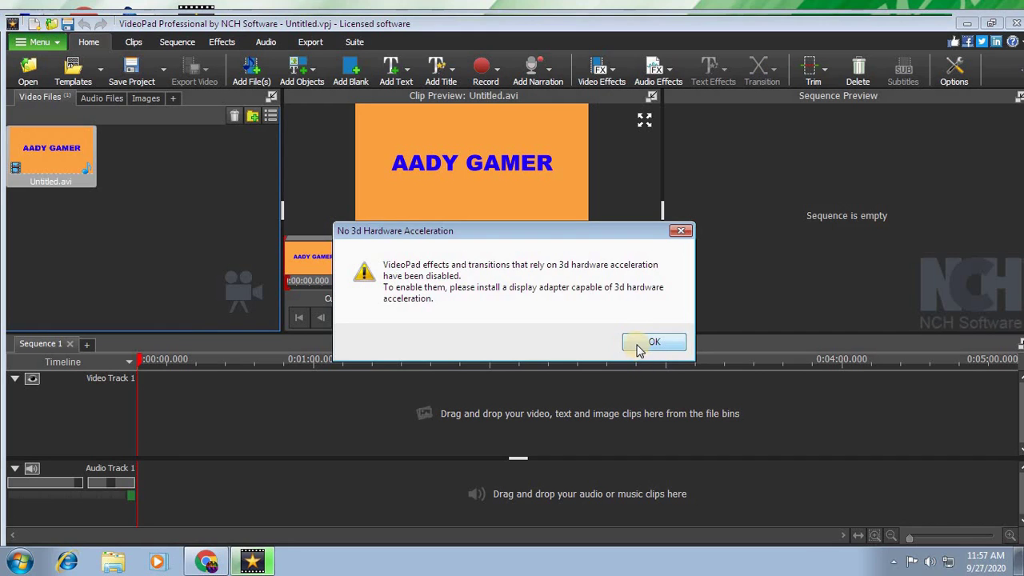
pyautogui.click(653, 342)
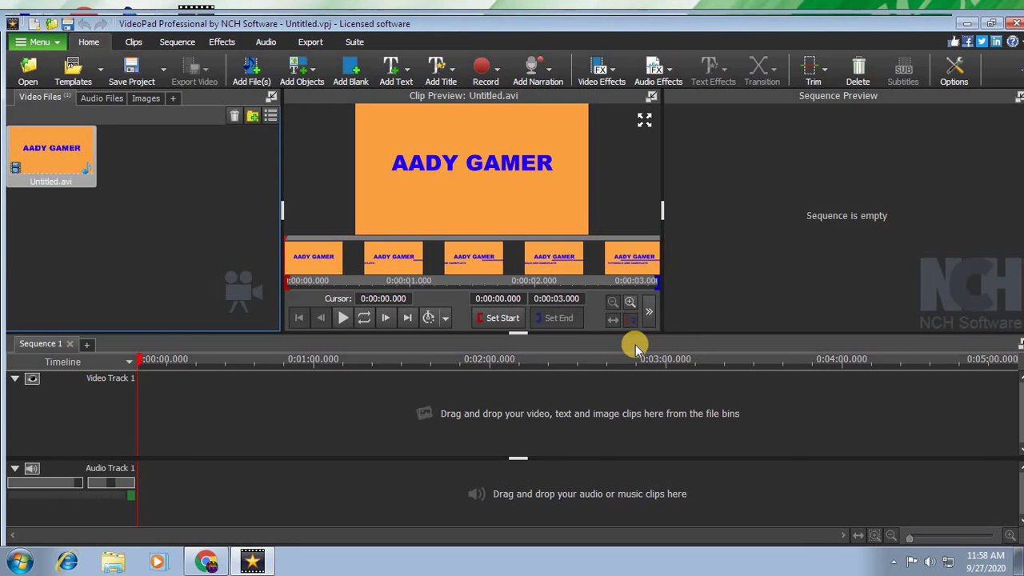
pyautogui.click(992, 29)
pyautogui.moveTo(686, 91); pyautogui.dragTo(580, 6)
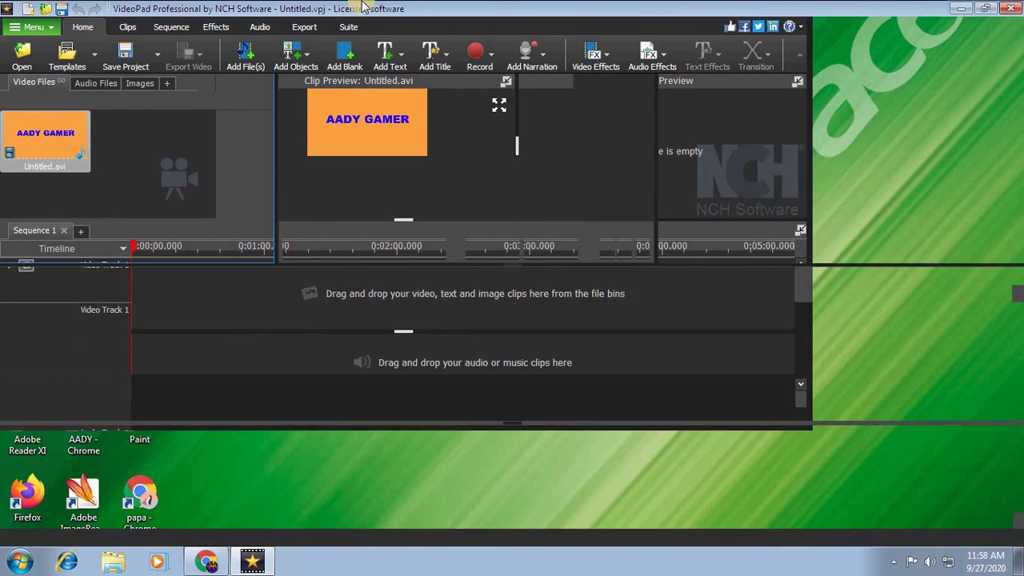
pyautogui.moveTo(32, 152); pyautogui.dragTo(222, 390)
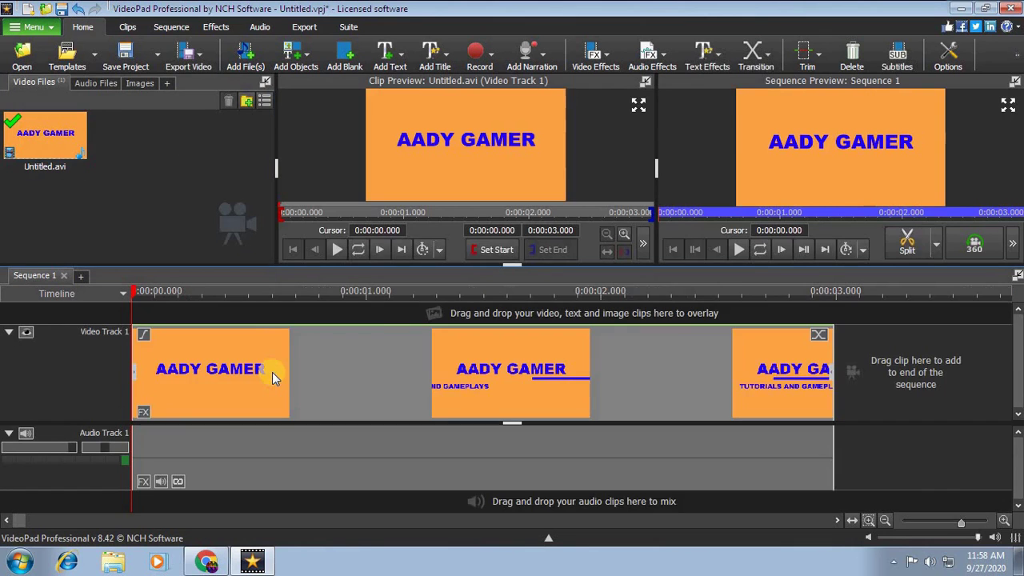
# Change the speed of the Untitled.avi clip on the timeline to 200% and play the sequence through to its end.
pyautogui.rightClick(273, 378)
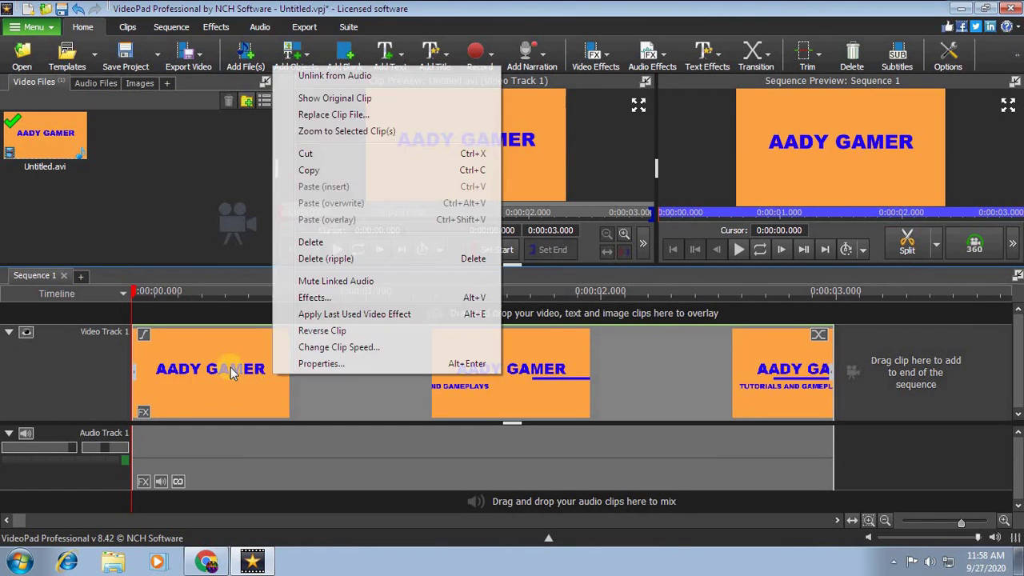
pyautogui.click(345, 355)
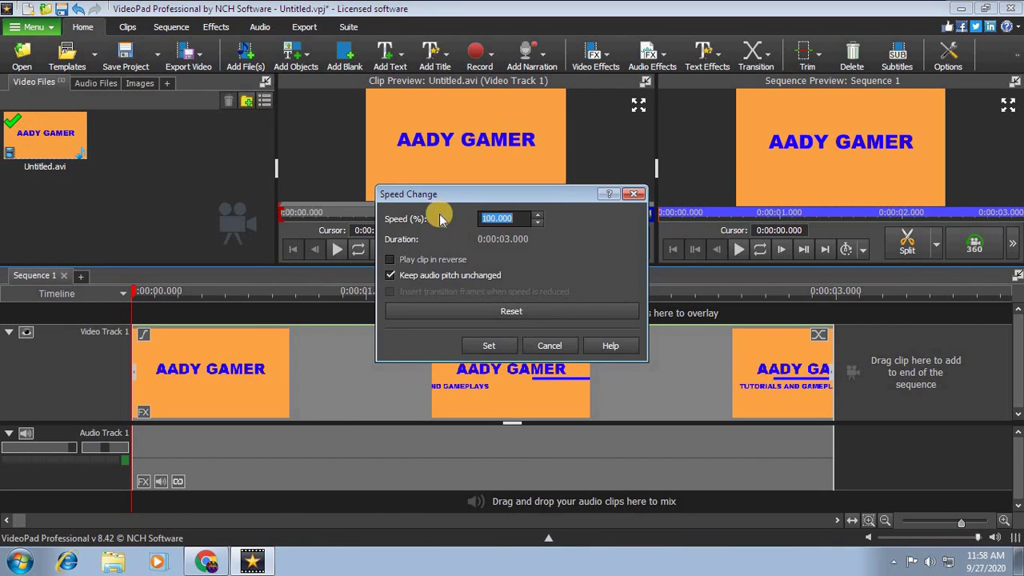
pyautogui.click(495, 220)
pyautogui.press('BackSpace')
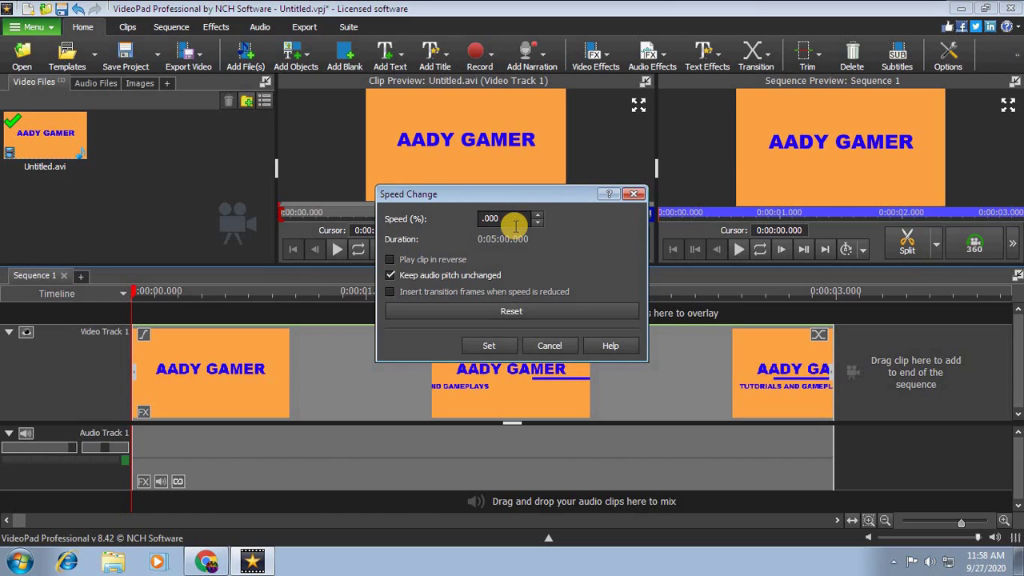
pyautogui.write('00')
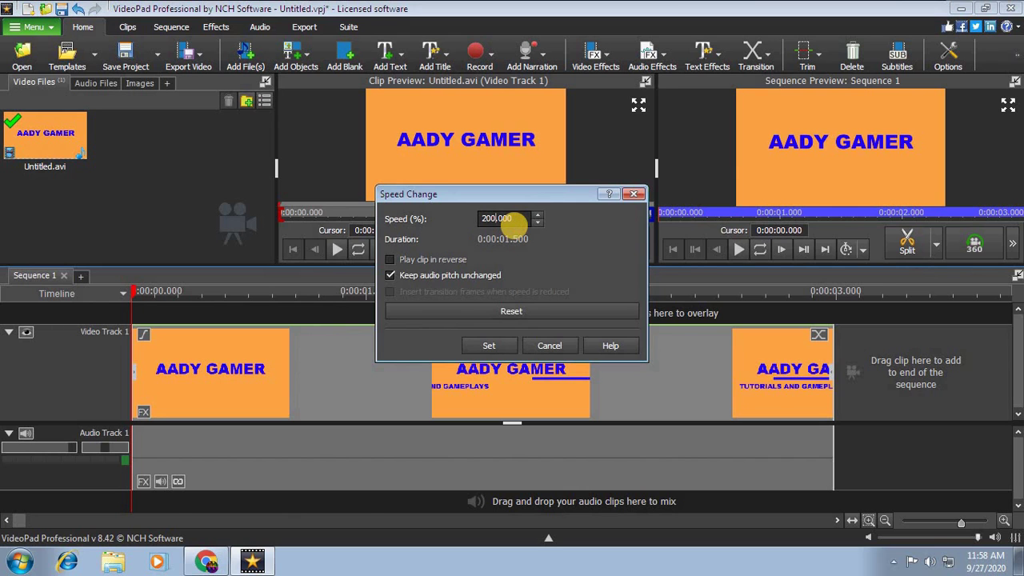
pyautogui.click(489, 345)
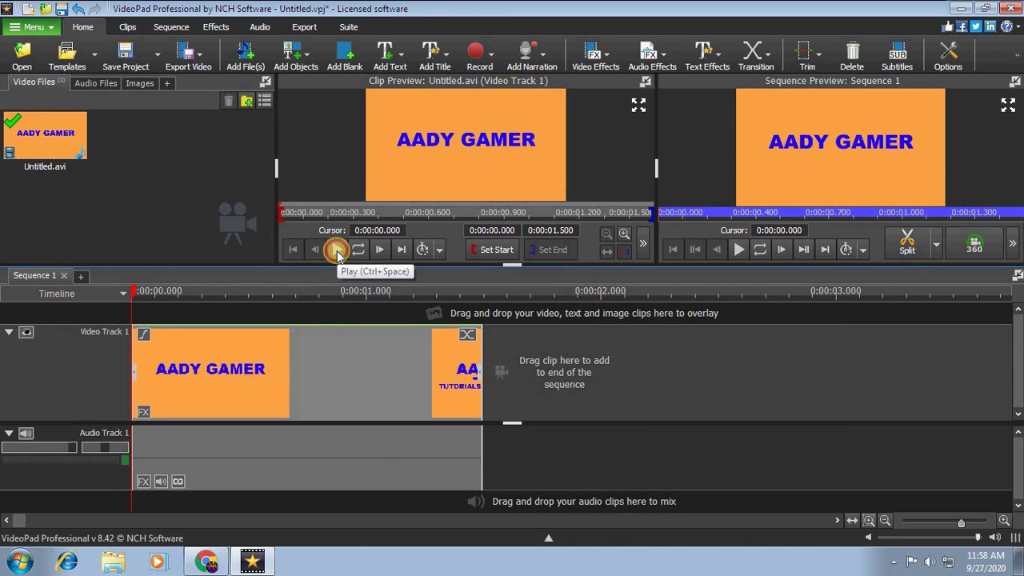
pyautogui.click(854, 183)
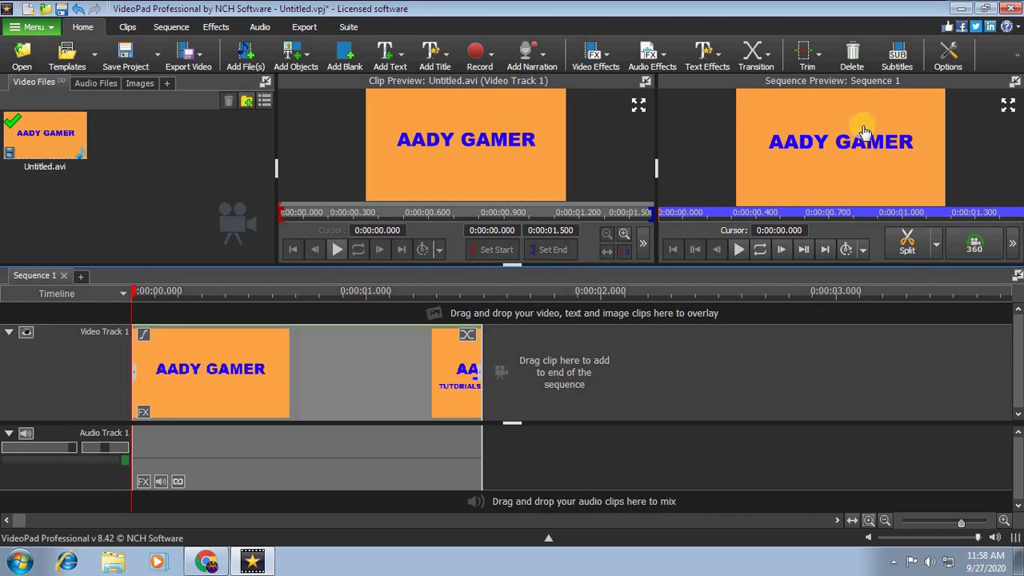
pyautogui.press('End')
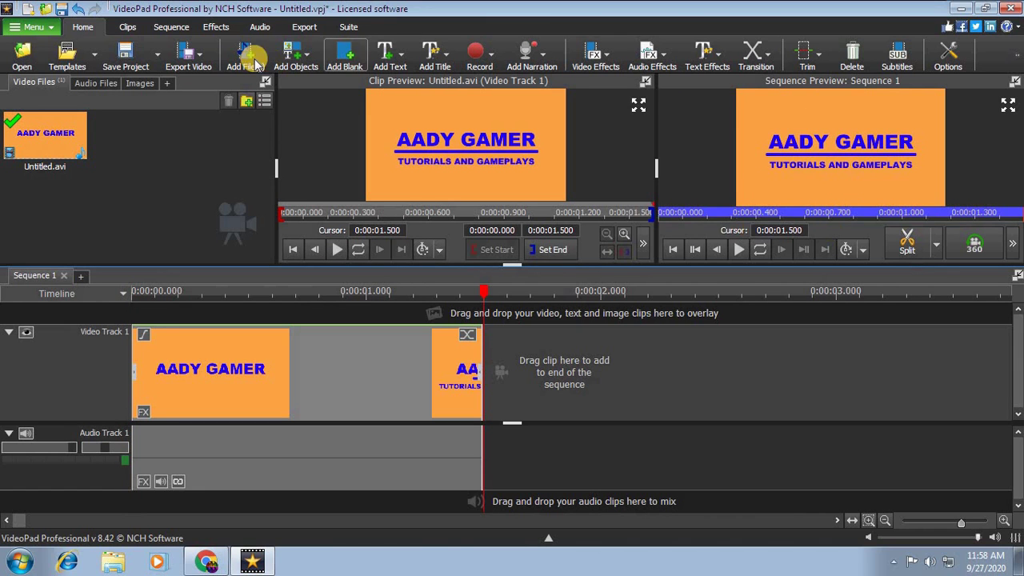
# Set up a video file export named Untitled in .avi format, with the Videos library as the save location.
pyautogui.click(301, 33)
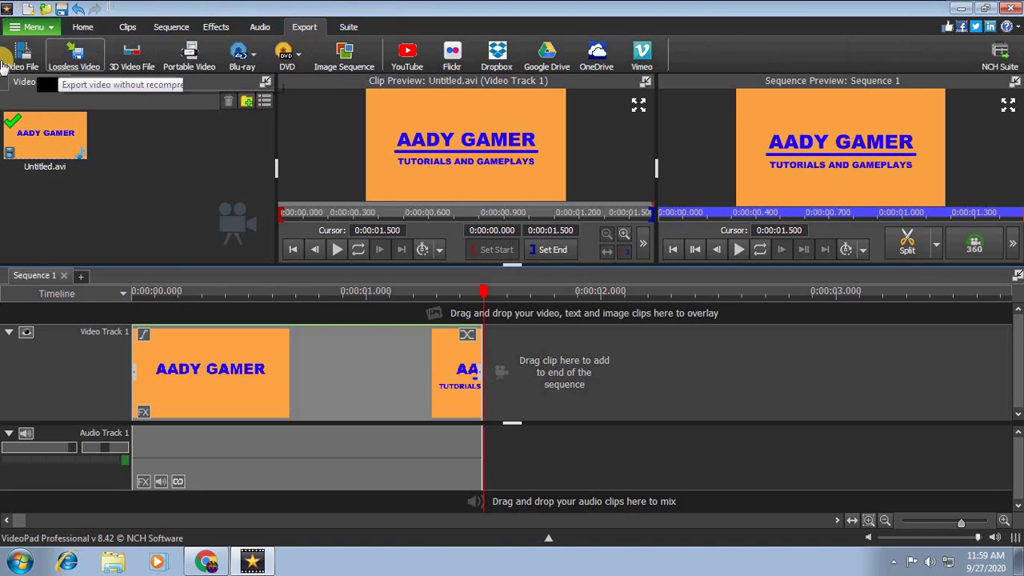
pyautogui.click(22, 58)
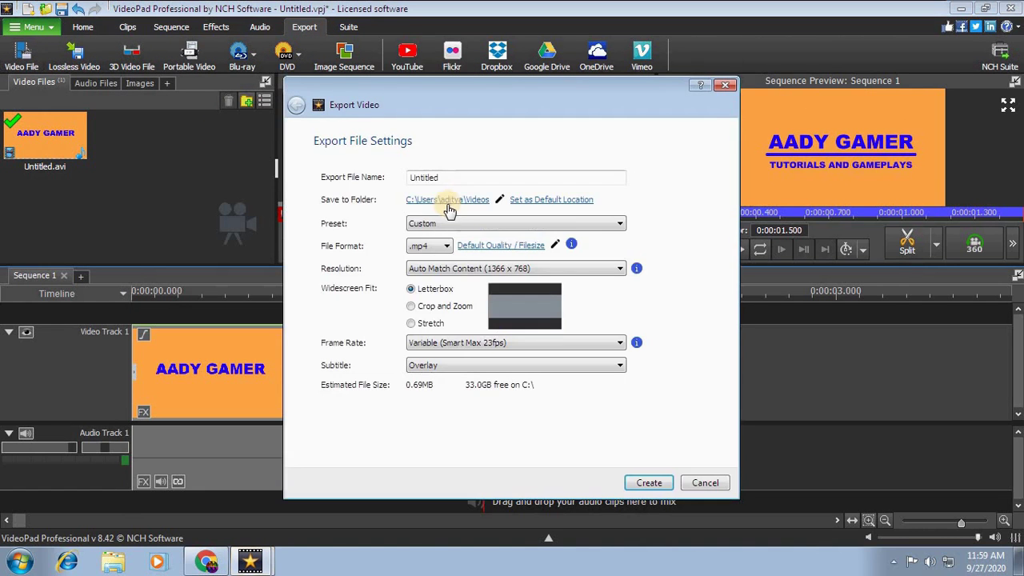
pyautogui.click(424, 246)
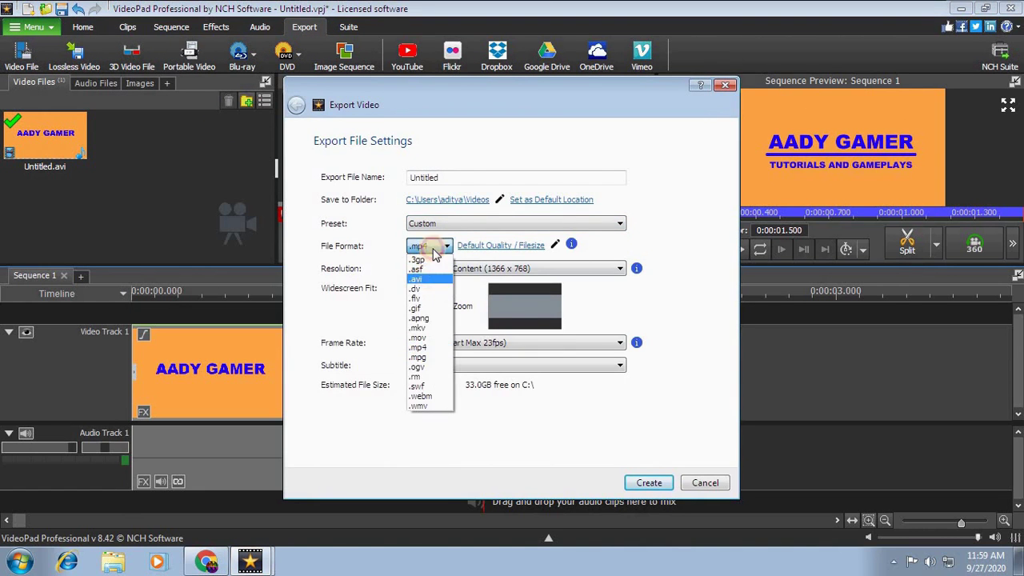
pyautogui.click(429, 279)
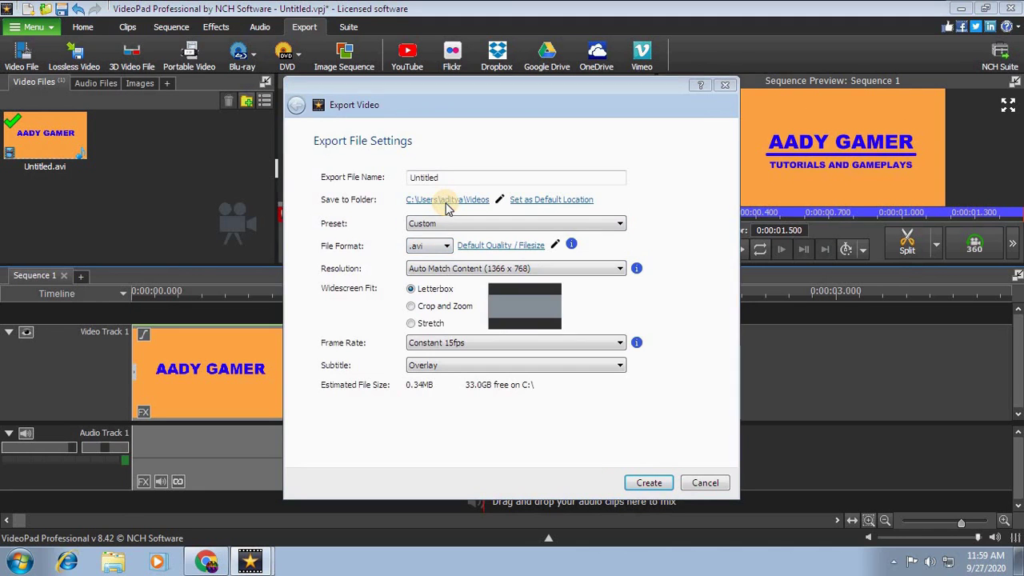
pyautogui.click(445, 200)
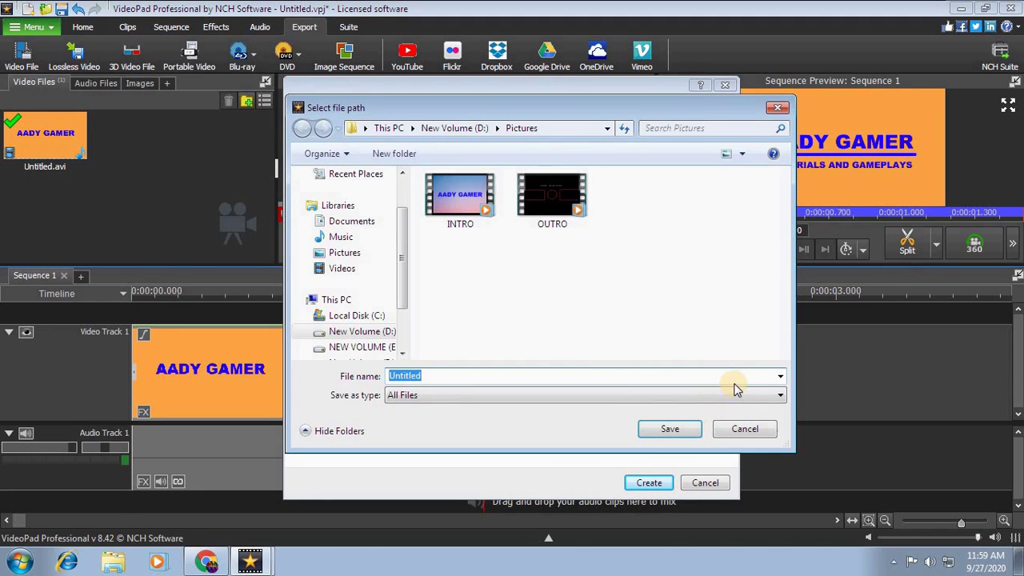
pyautogui.click(342, 268)
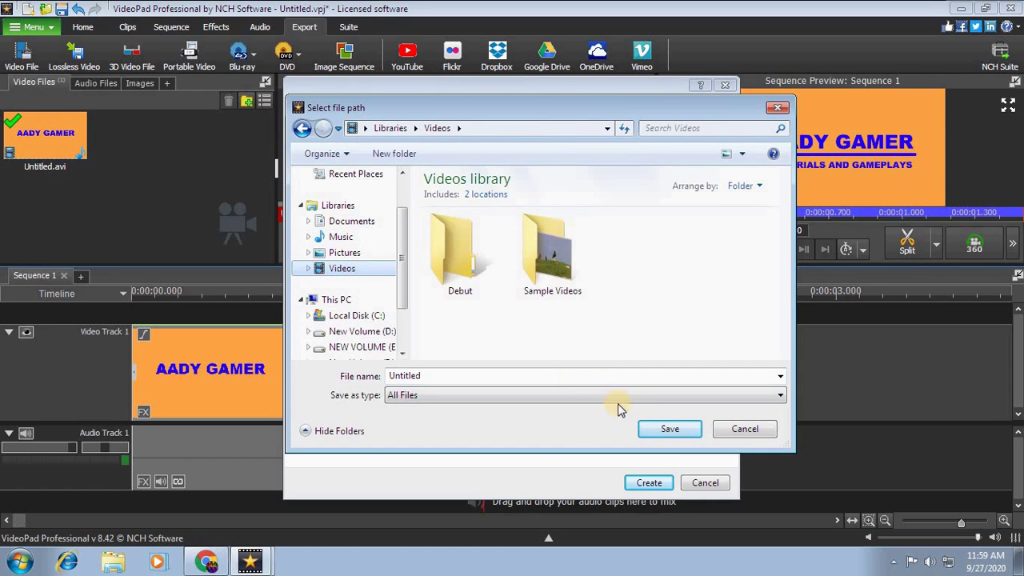
pyautogui.click(659, 429)
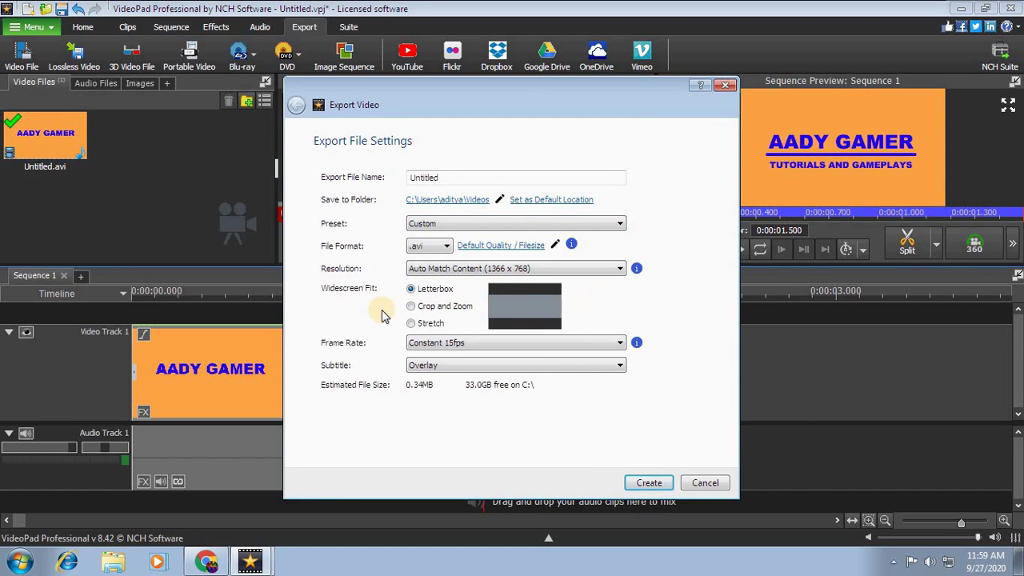
# Export the video with the Stretch widescreen fit and close VideoPad once the export finishes.
pyautogui.click(411, 323)
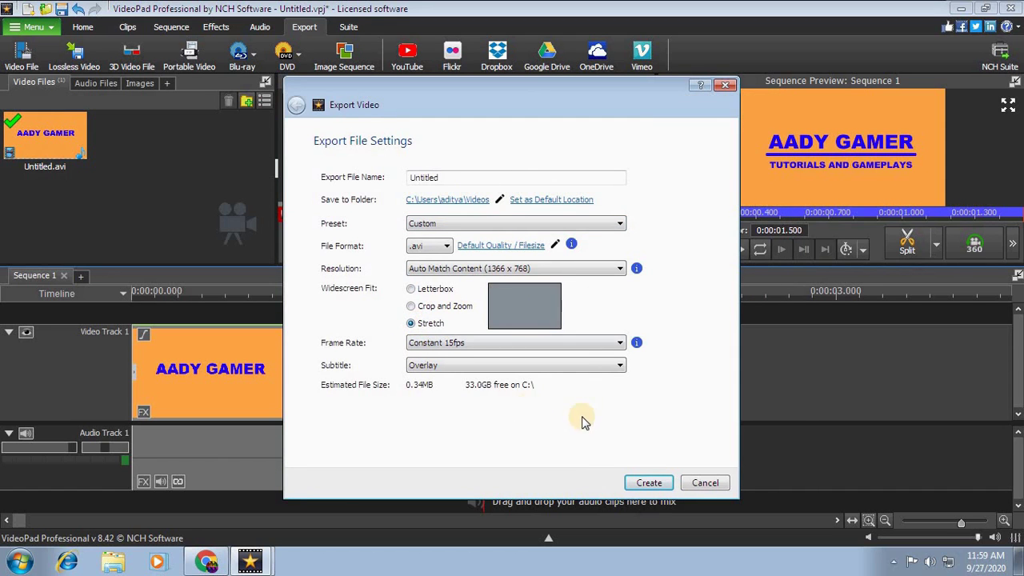
pyautogui.click(649, 480)
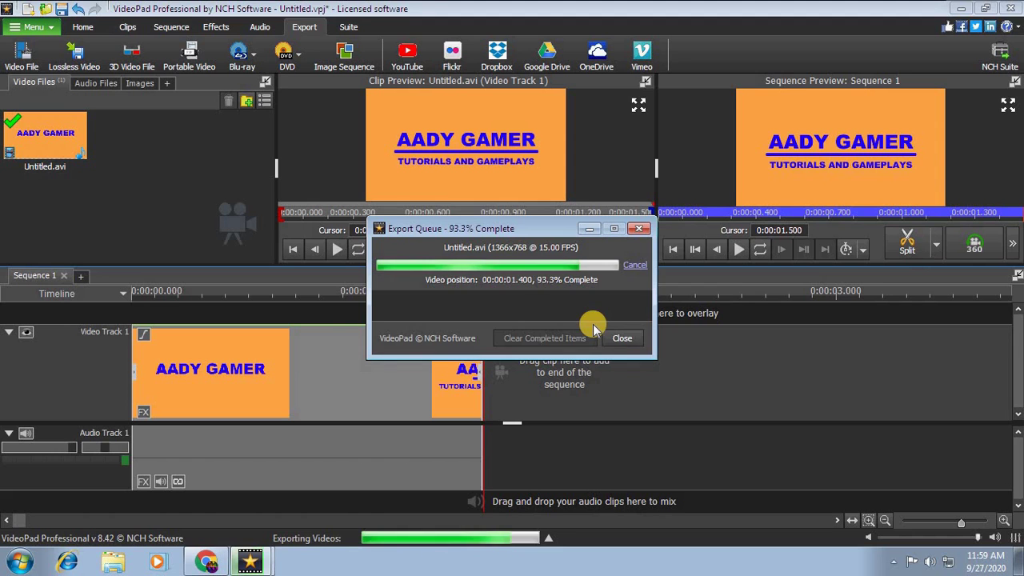
pyautogui.click(624, 340)
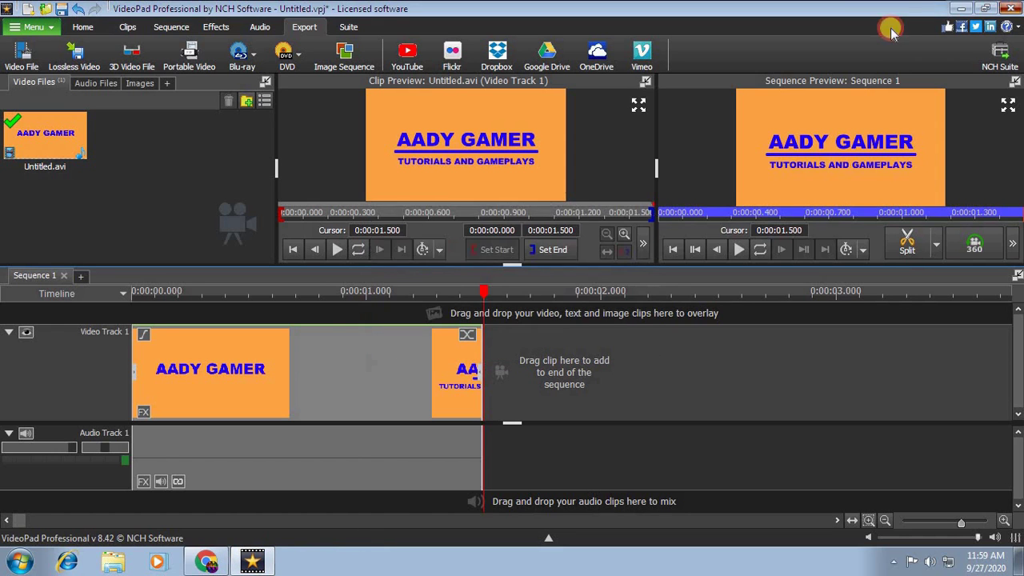
pyautogui.hotkey('alt', 'F4')
pyautogui.click(549, 296)
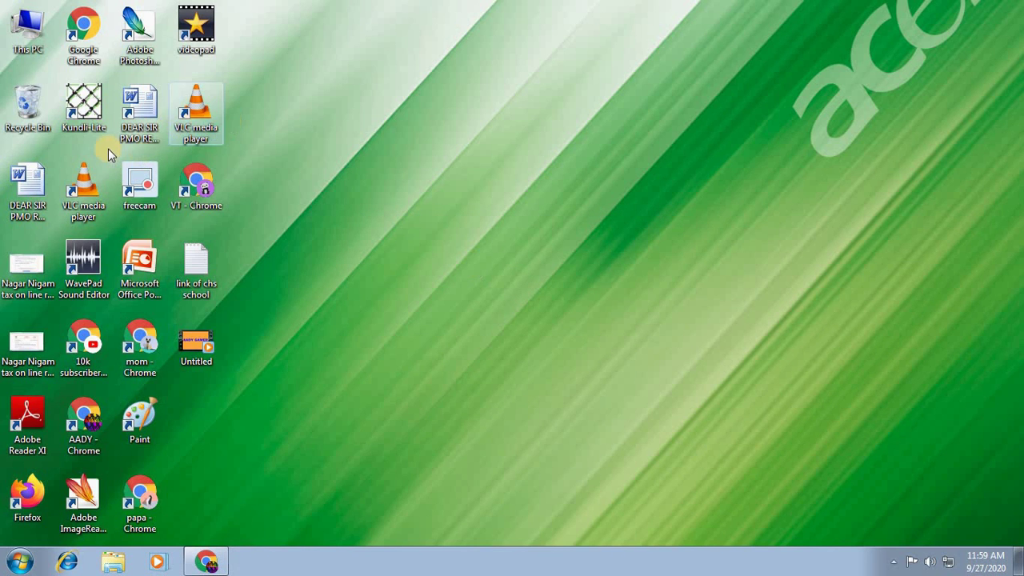
# Move the Untitled video from the Videos library to the desktop, replacing the existing file, and close the folder window.
pyautogui.doubleClick(14, 16)
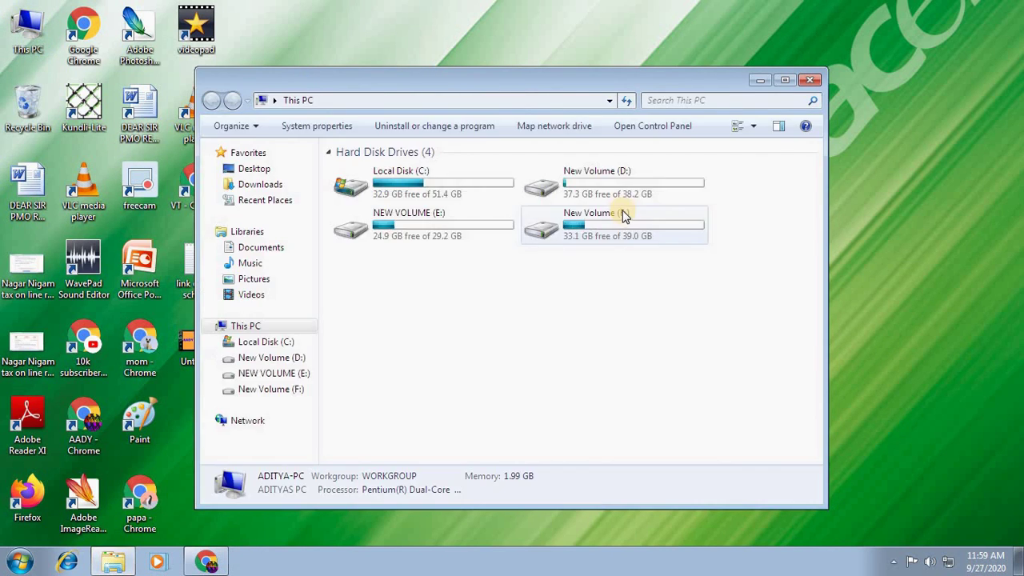
pyautogui.click(280, 299)
pyautogui.moveTo(403, 82); pyautogui.dragTo(551, 69)
pyautogui.moveTo(562, 320); pyautogui.dragTo(208, 391)
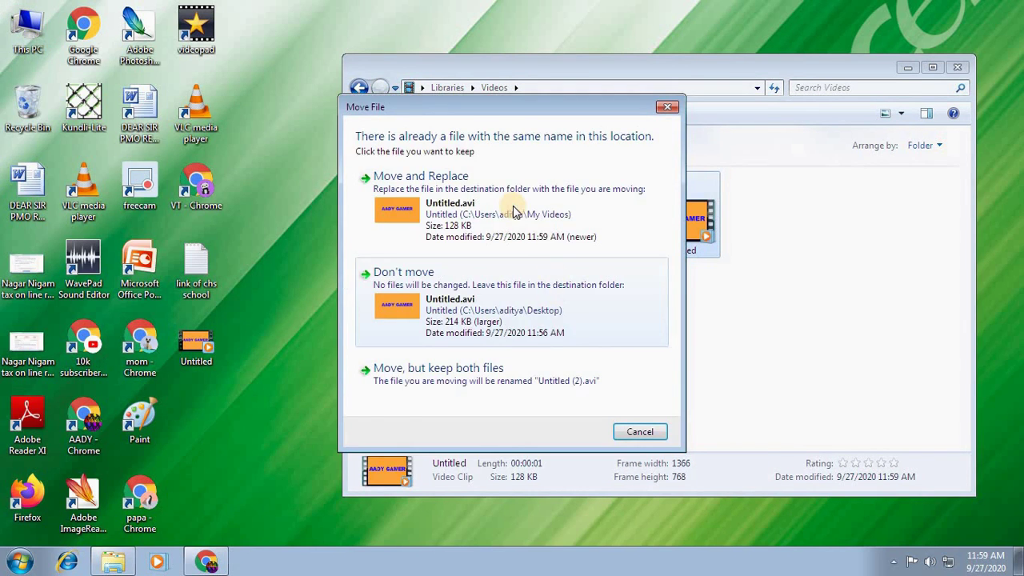
pyautogui.click(514, 212)
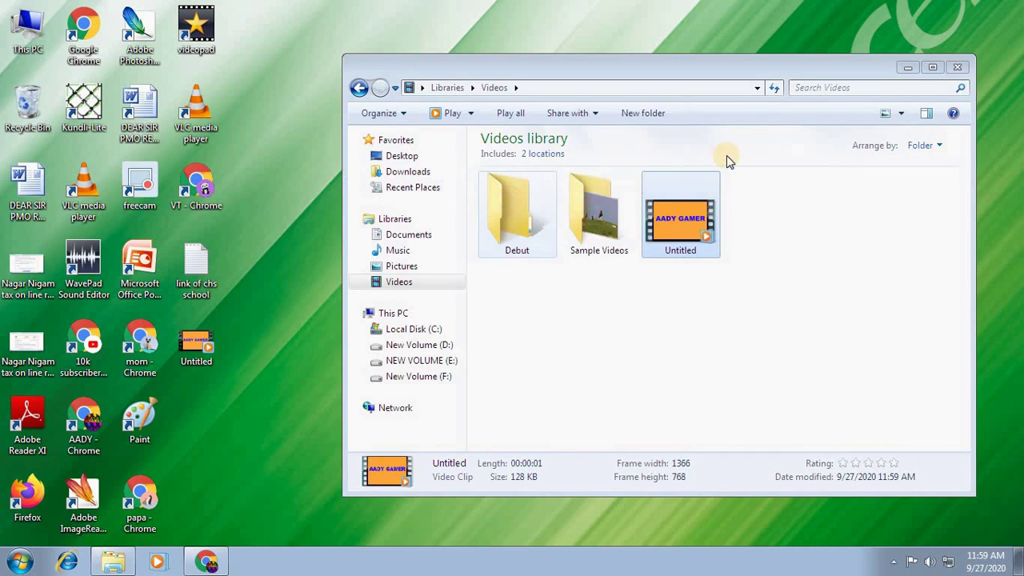
pyautogui.click(957, 68)
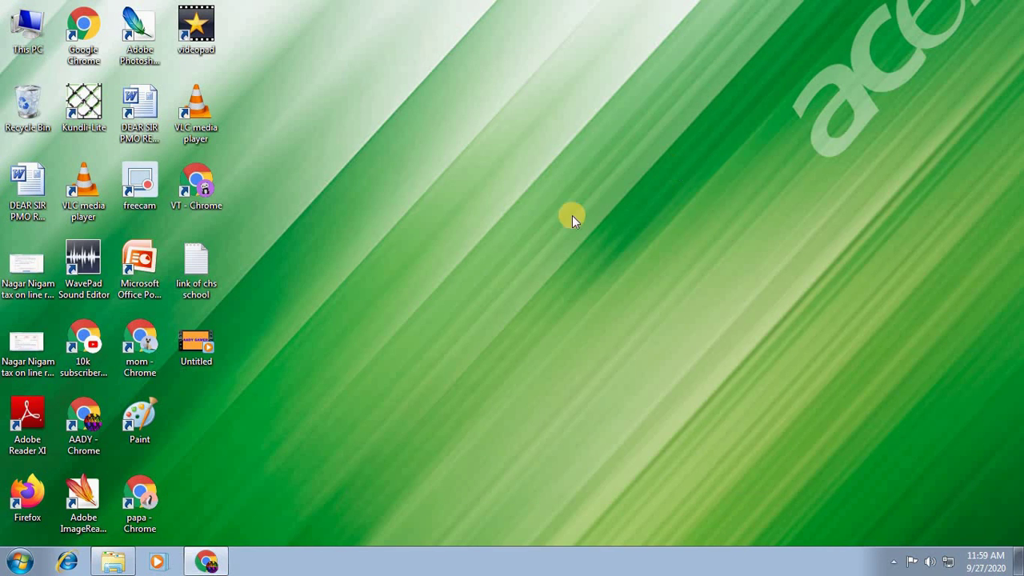
# Play the desktop's Untitled video in a maximized Windows Media Player window and close the player.
pyautogui.doubleClick(183, 359)
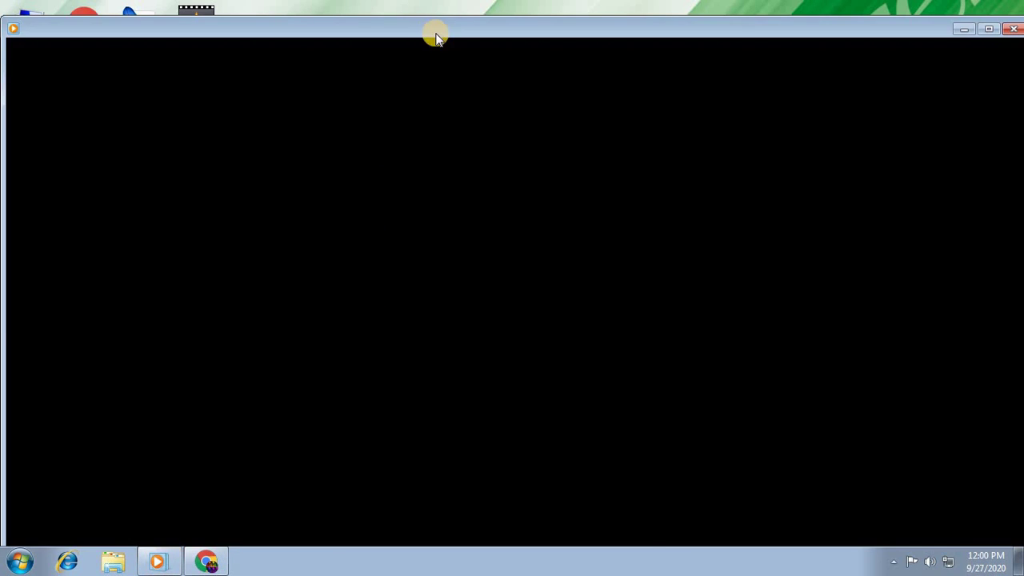
pyautogui.moveTo(436, 38); pyautogui.dragTo(433, 5)
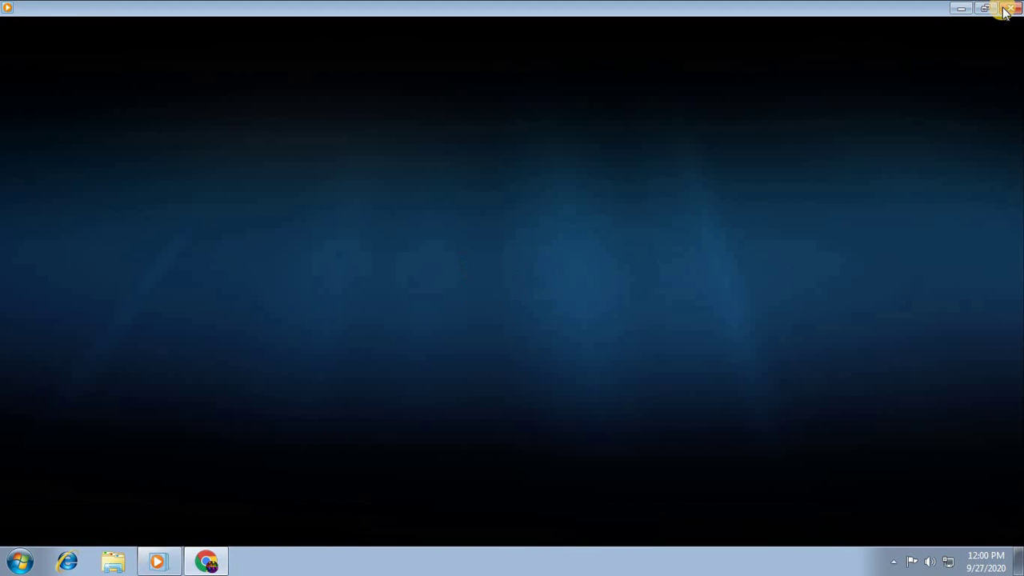
pyautogui.click(1006, 10)
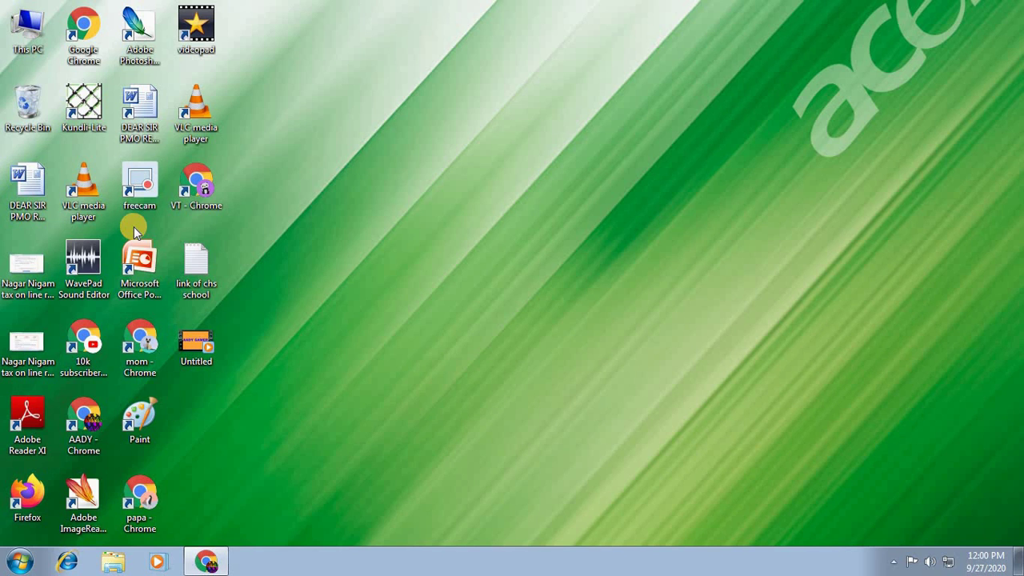
# Move the desktop's Untitled video to the Recycle Bin and empty the bin permanently.
pyautogui.click(176, 323)
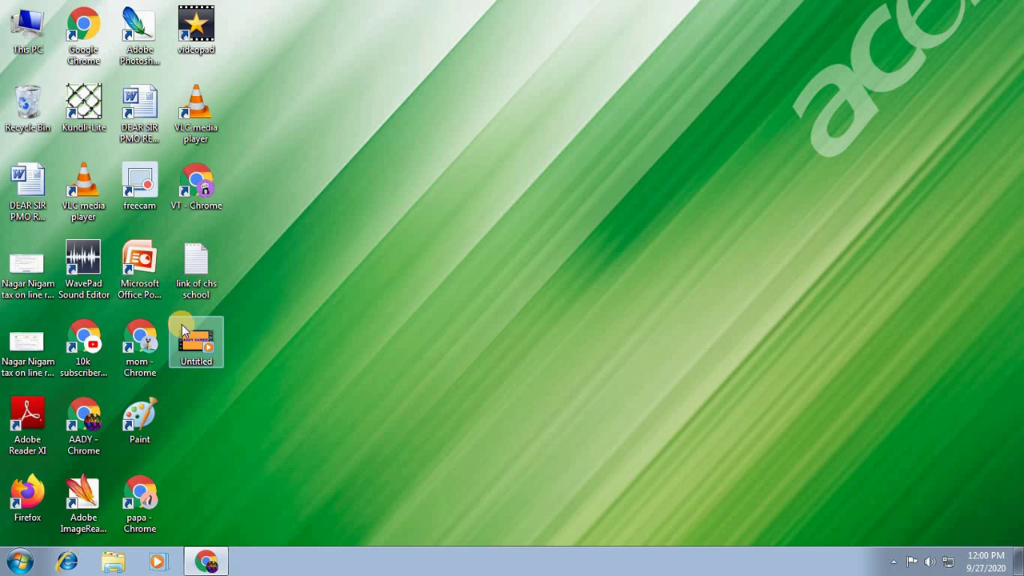
pyautogui.moveTo(177, 324); pyautogui.dragTo(26, 95)
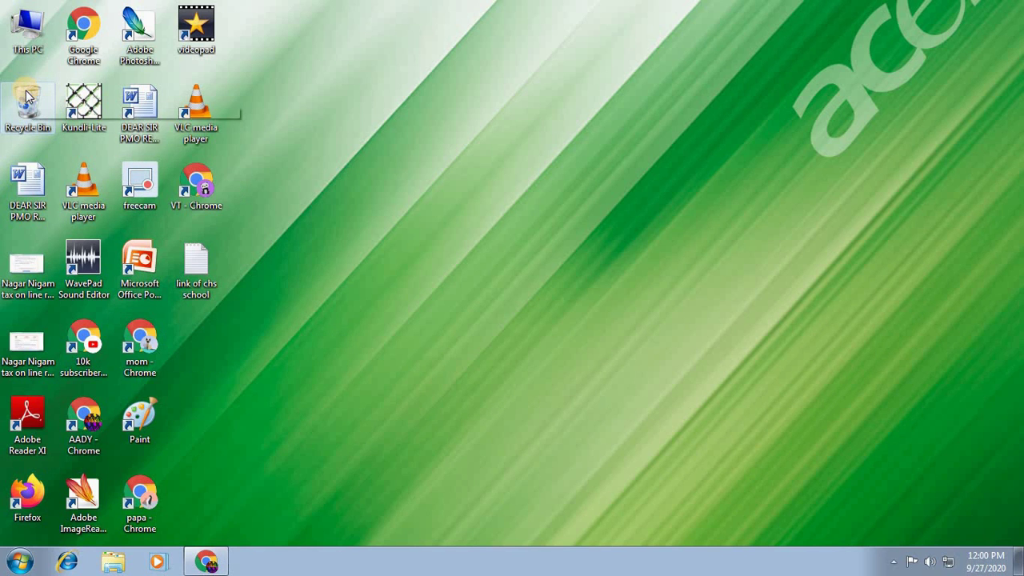
pyautogui.rightClick(26, 95)
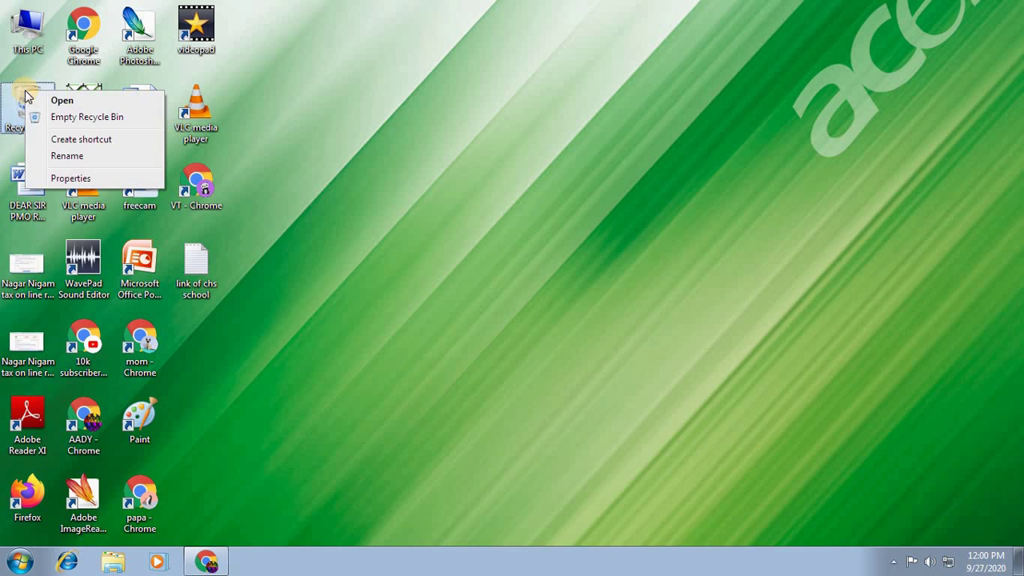
pyautogui.click(94, 118)
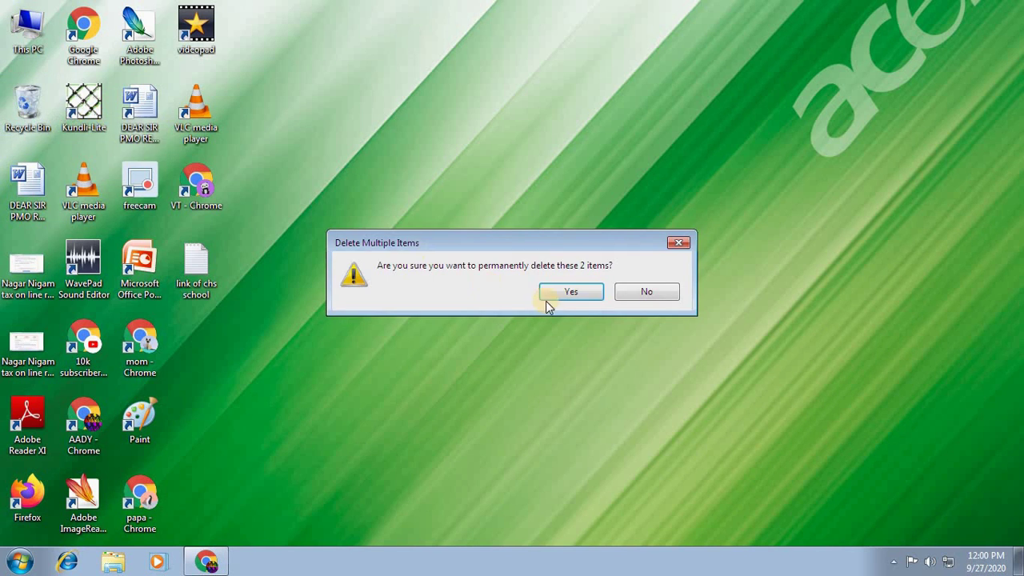
pyautogui.click(571, 292)
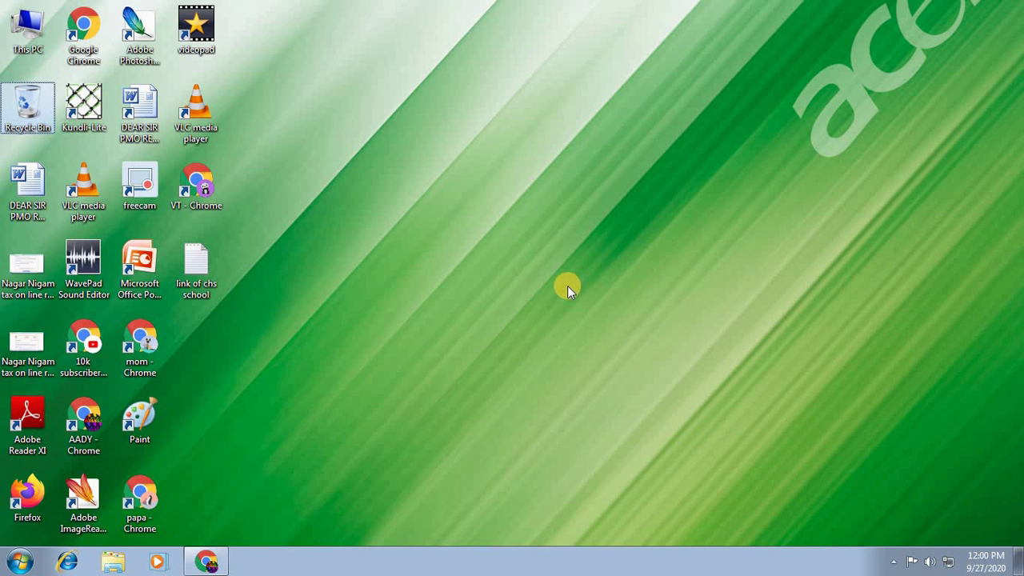